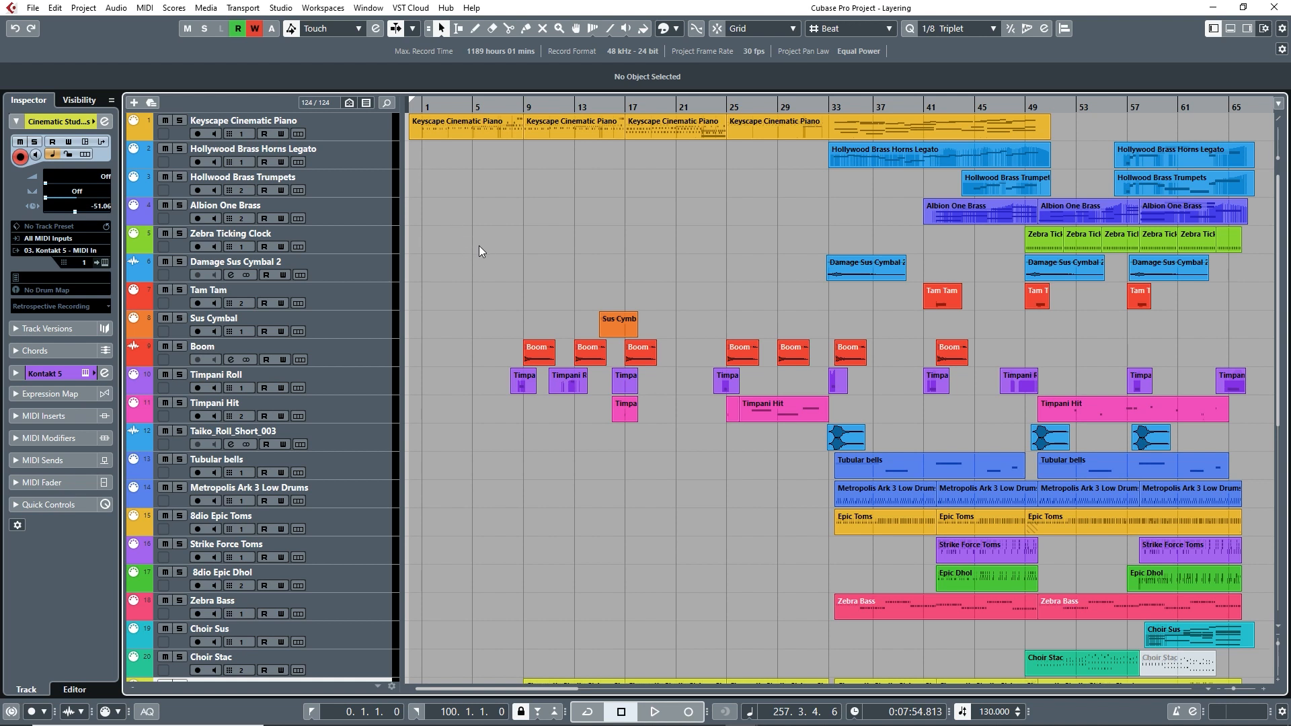
# - Inspect the Kontakt patch behind the Cinematic Studio Strings Shorts track and audition that track soloed
pyautogui.scroll(-4, 479, 247)
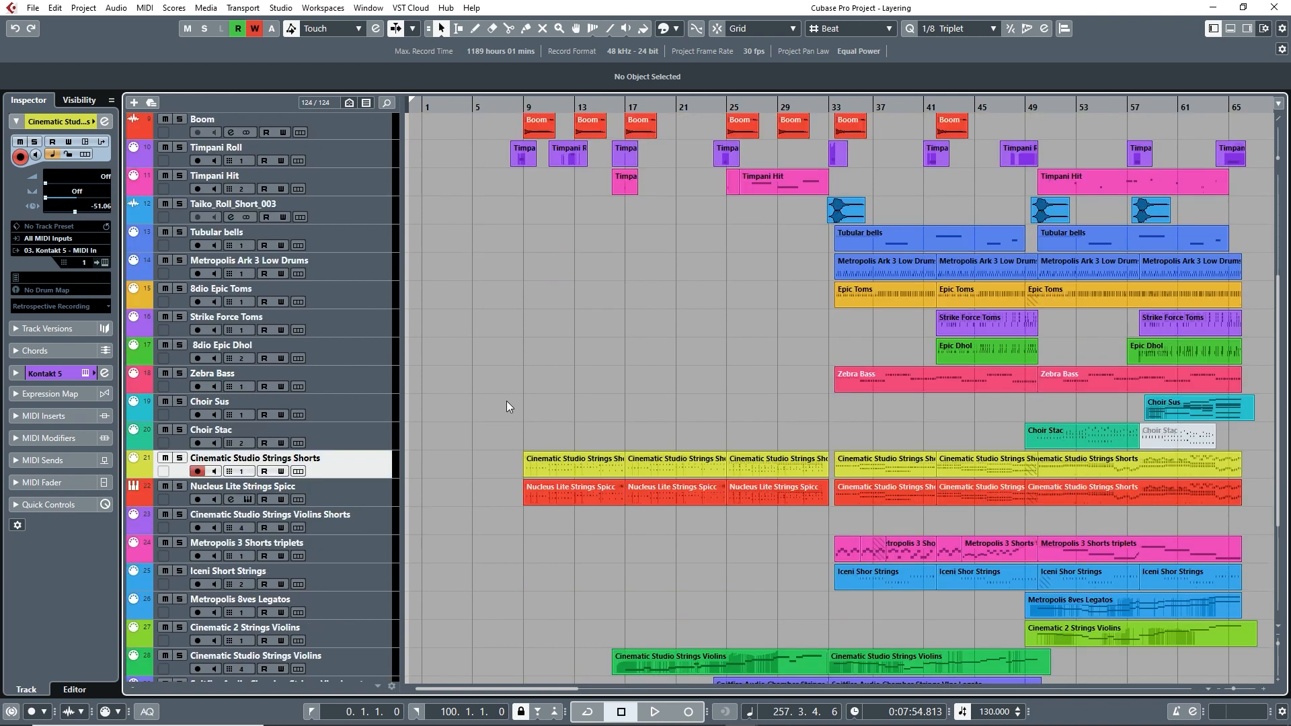
pyautogui.click(105, 263)
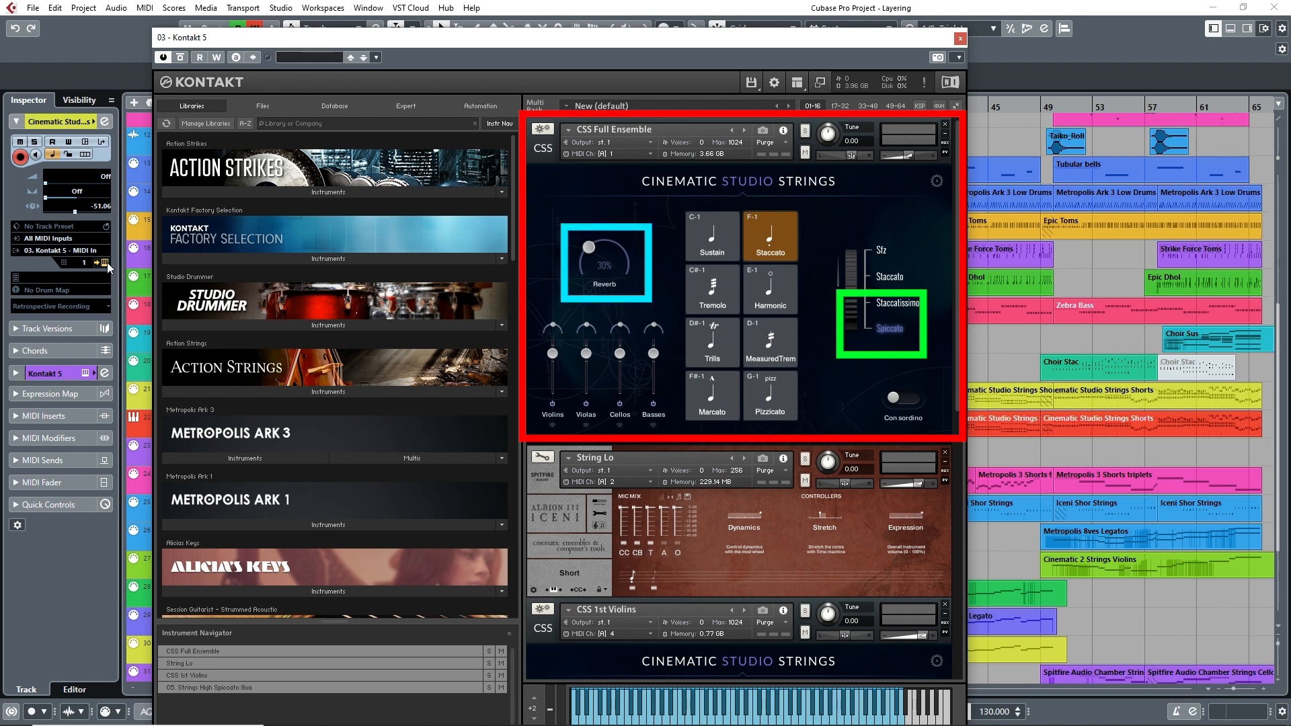
pyautogui.click(960, 39)
pyautogui.press('space')
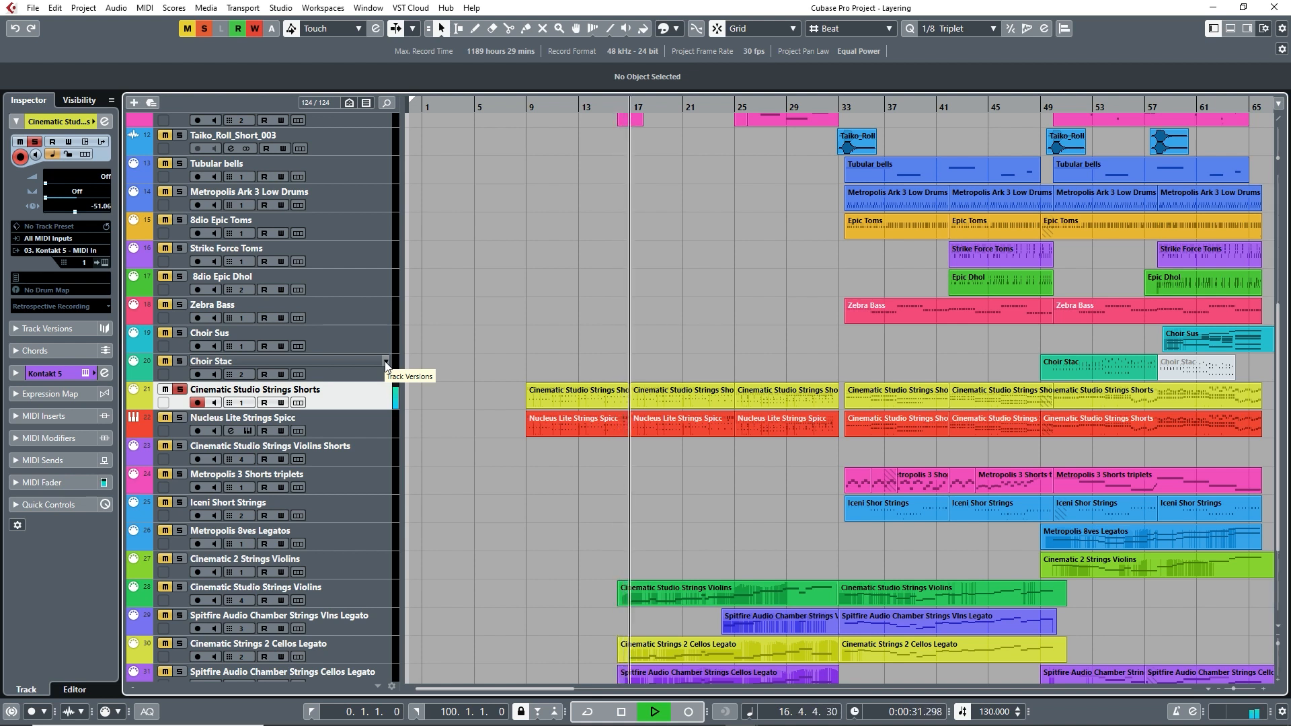
pyautogui.press('space')
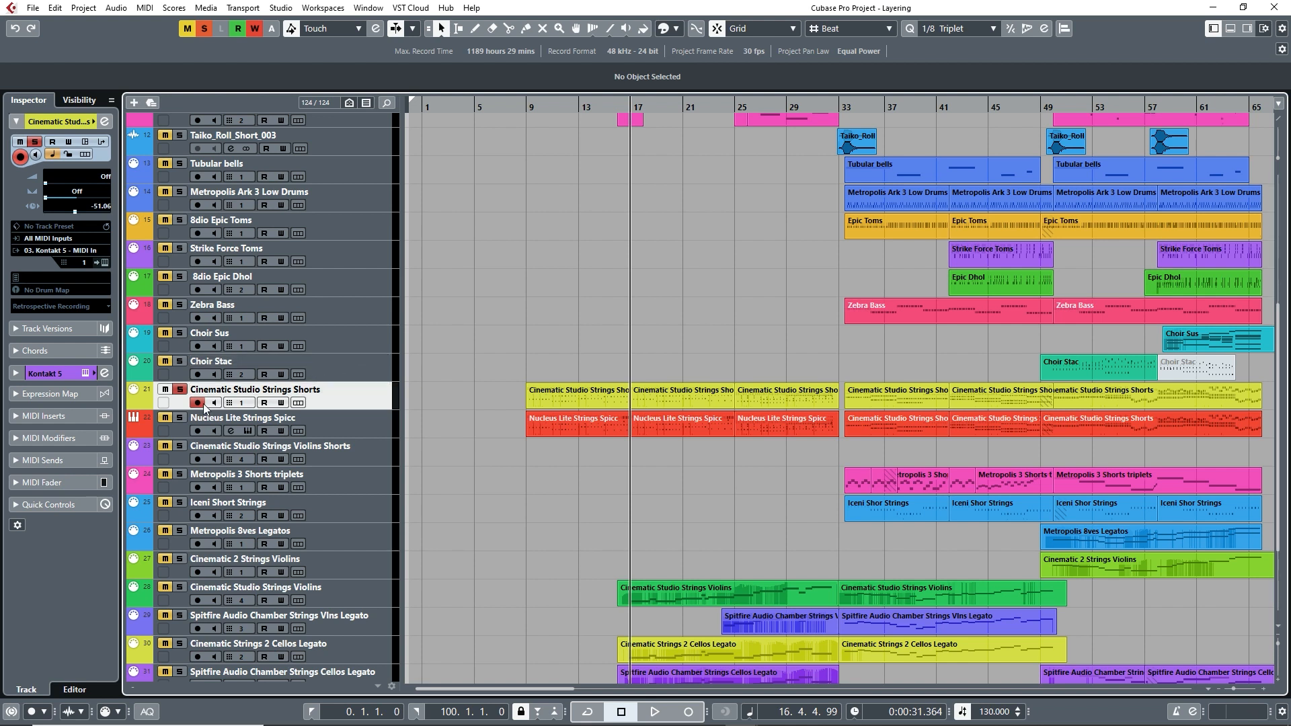
# - Select the Nucleus Lite Strings Spicc track and play a short stretch from bar 9
pyautogui.click(134, 418)
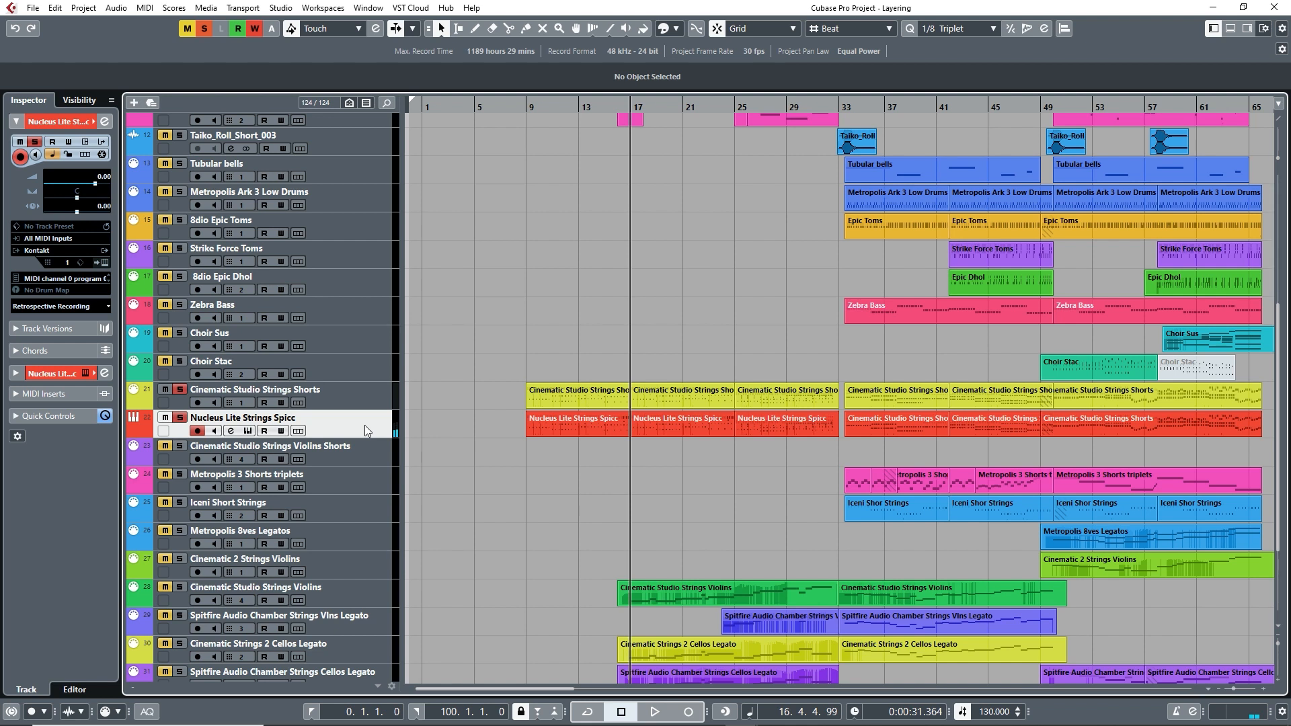
pyautogui.press('s')
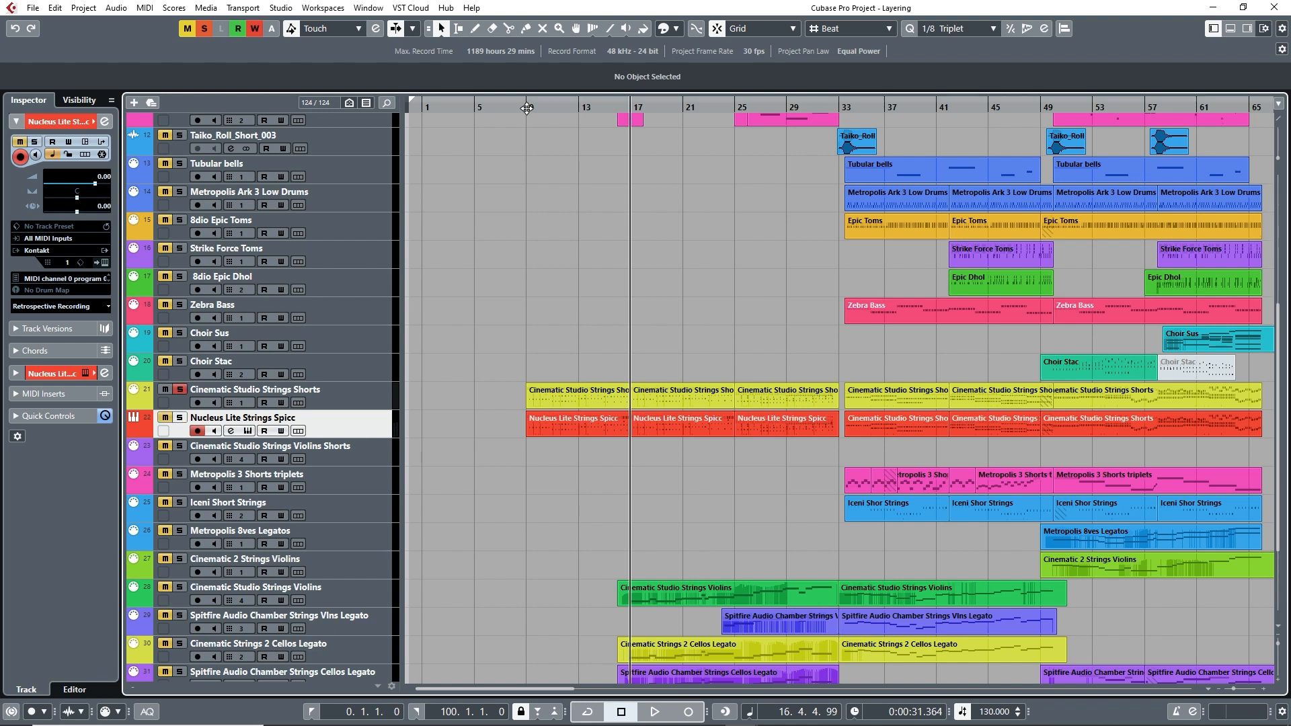
pyautogui.click(527, 108)
pyautogui.press('space')
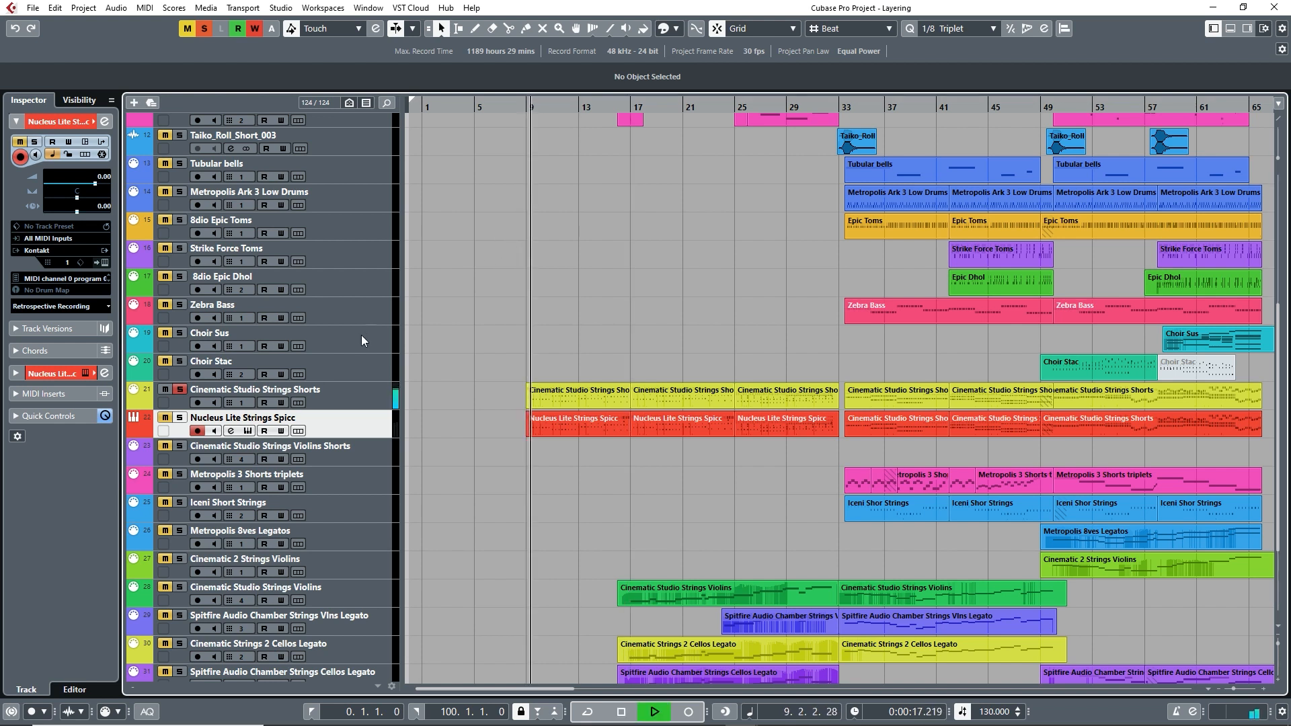
pyautogui.press('space')
# - Audition Nucleus Lite Strings Spicc soloed, adding Cinematic Studio Strings Shorts to the solo during playback and stopping around bar 17
pyautogui.click(181, 390)
pyautogui.click(181, 418)
pyautogui.press('space')
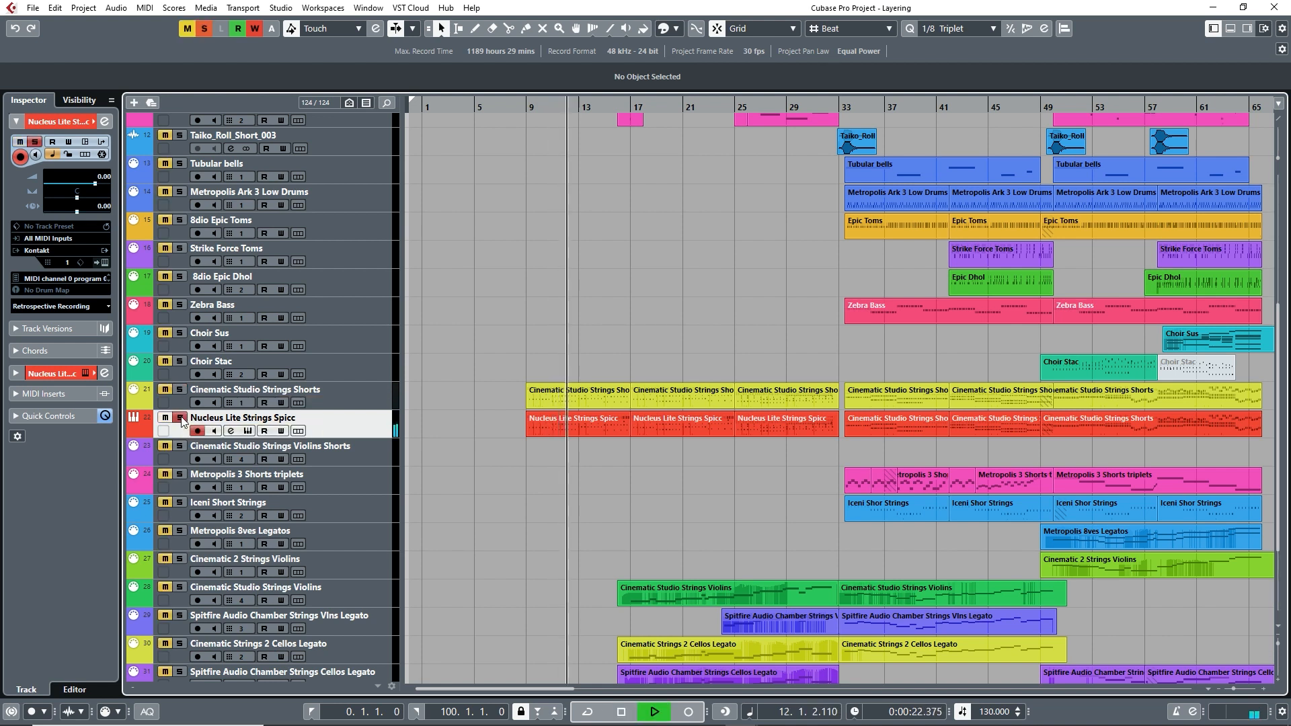
pyautogui.click(180, 390)
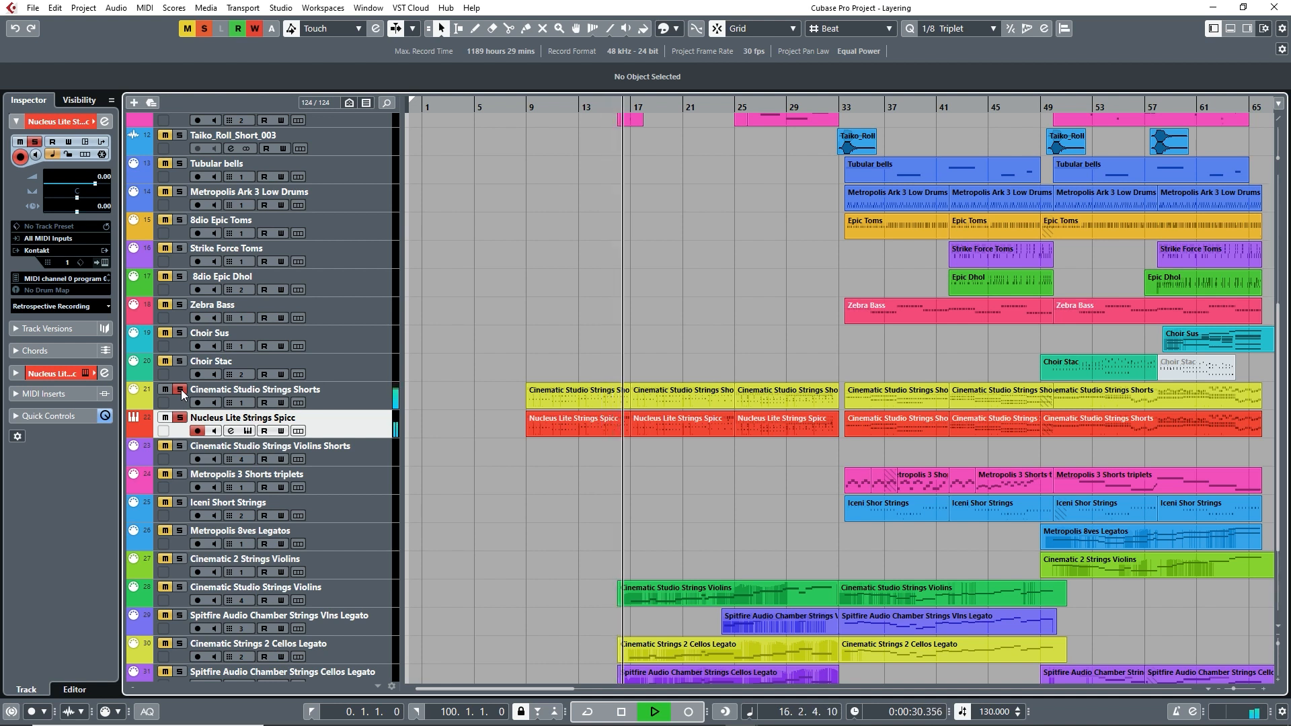
pyautogui.press('space')
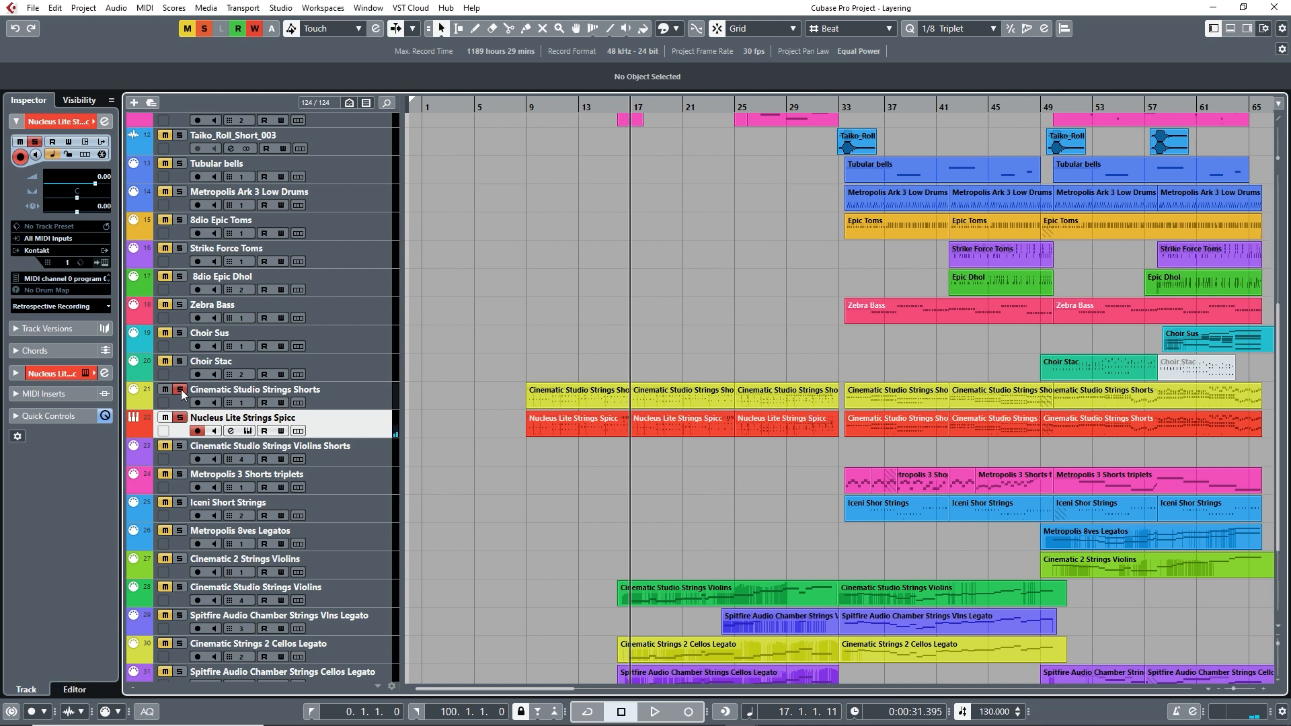
# - Clear the solos on both short string tracks and play the full arrangement from bar 9 to about bar 17
pyautogui.click(180, 390)
pyautogui.click(527, 106)
pyautogui.press('space')
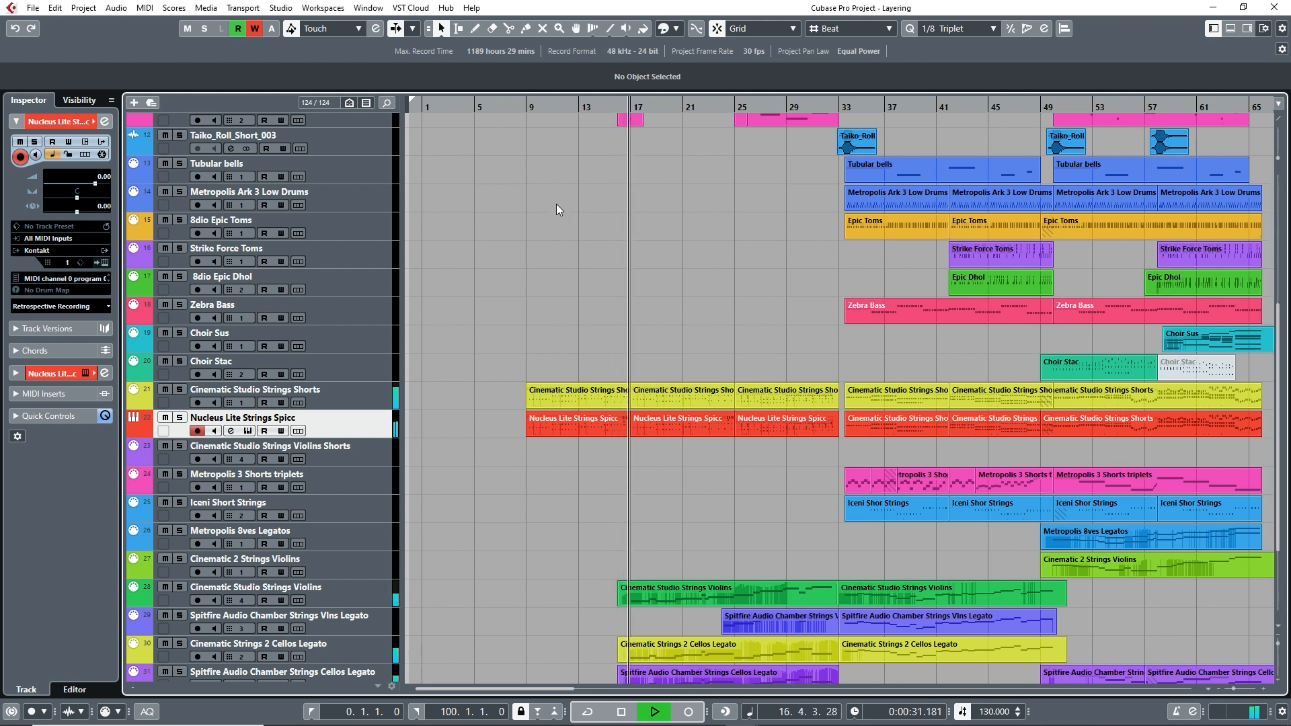
pyautogui.press('space')
# - Examine the Metropolis 3 Shorts triplets Kontakt patch and the part's MIDI notes, playing the passage from bar 34
pyautogui.press('h')
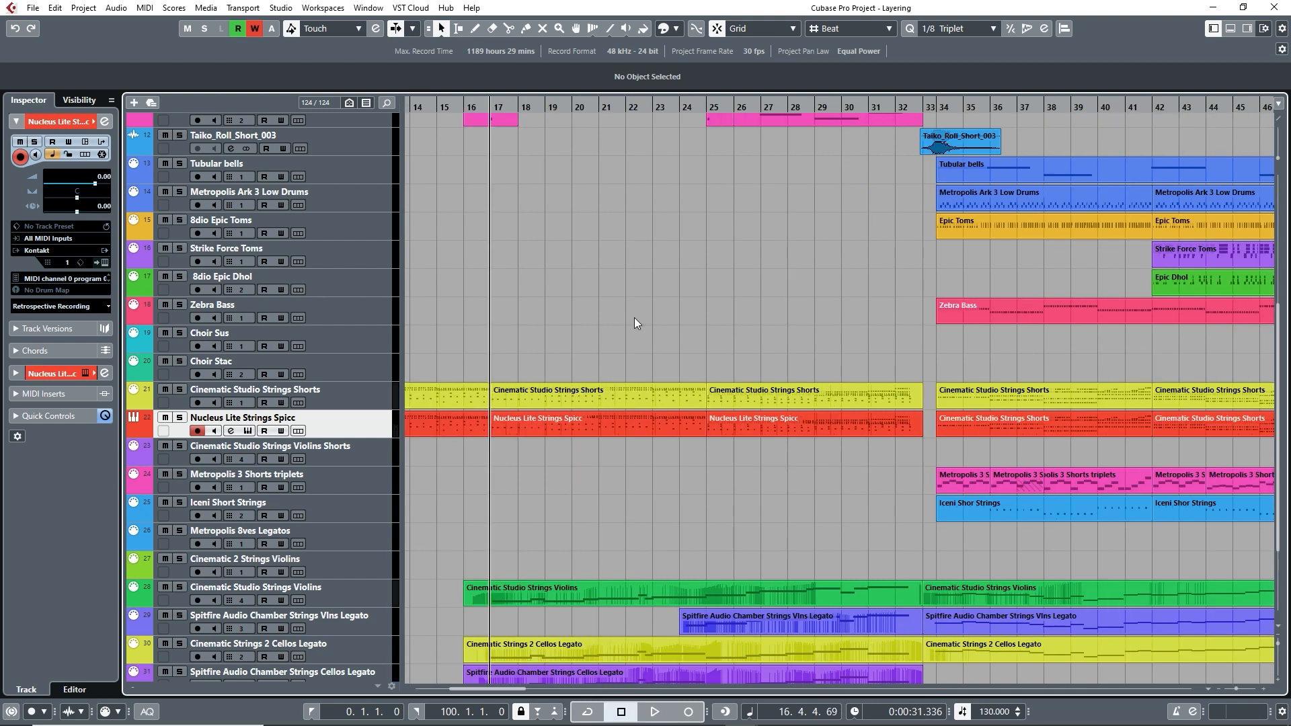
pyautogui.hscroll(5, 634, 318)
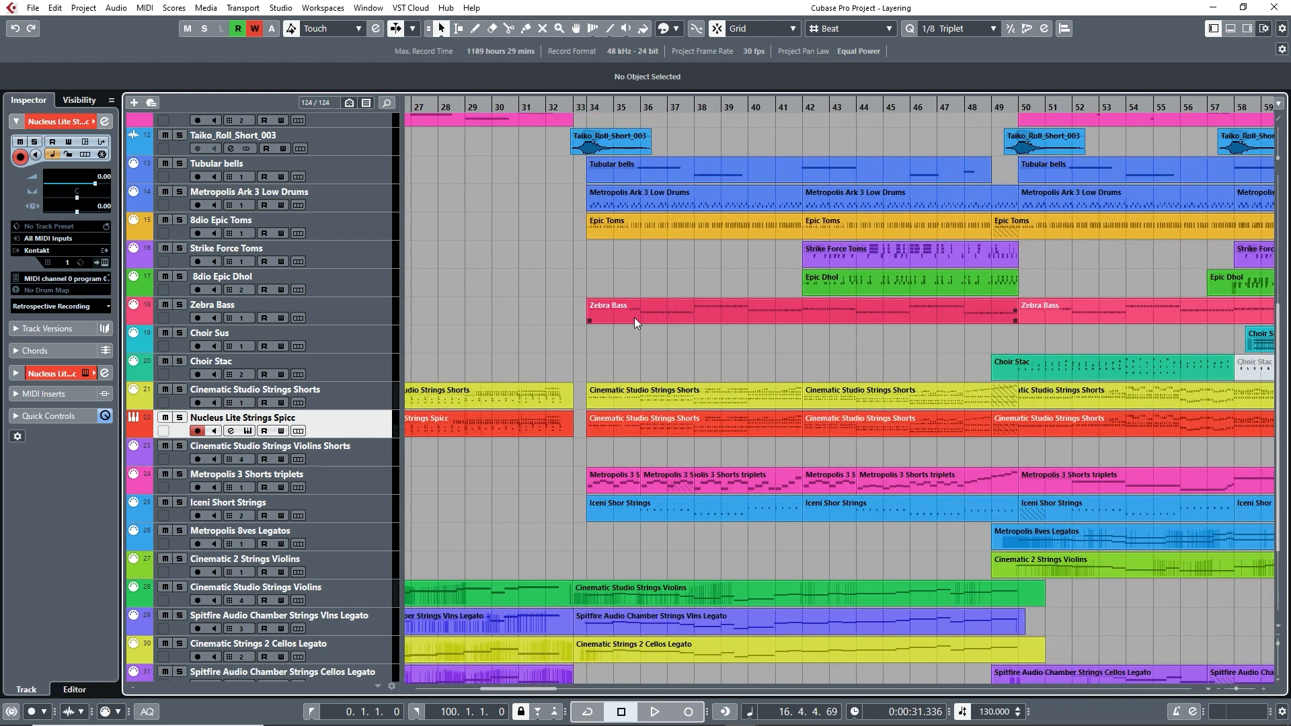
pyautogui.click(499, 105)
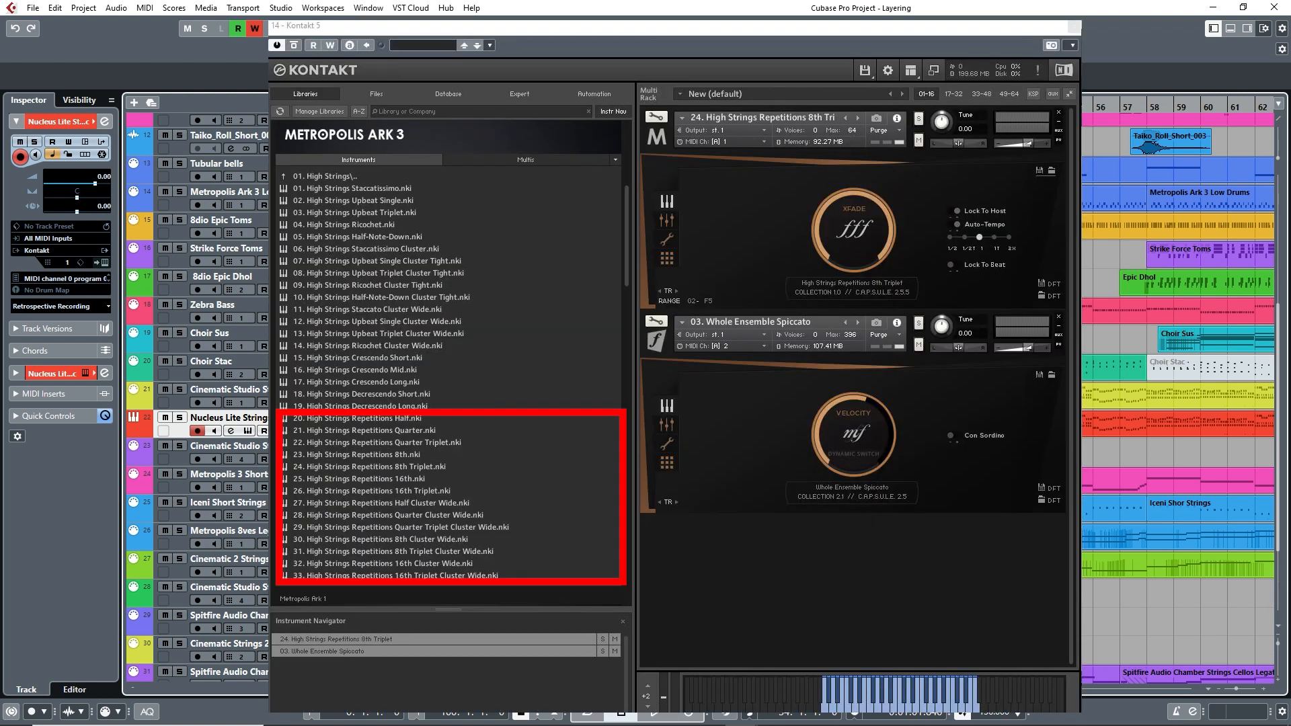
pyautogui.click(263, 489)
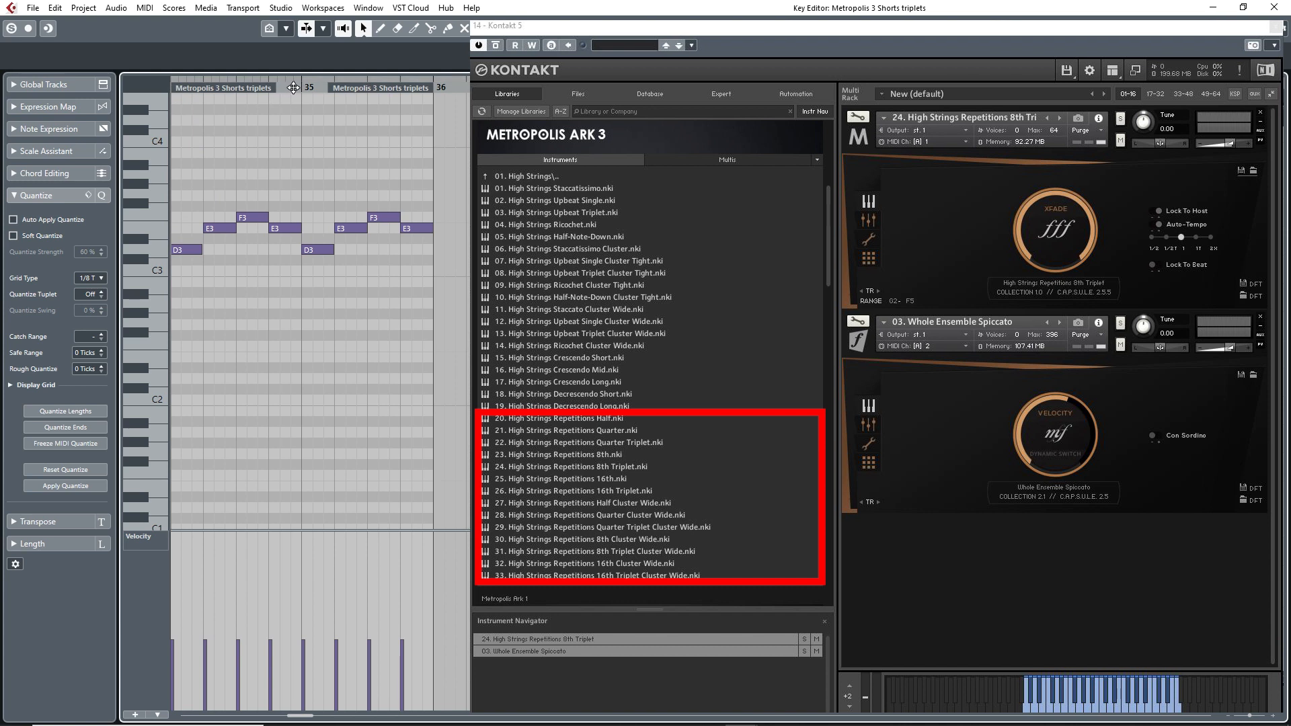
pyautogui.press('space')
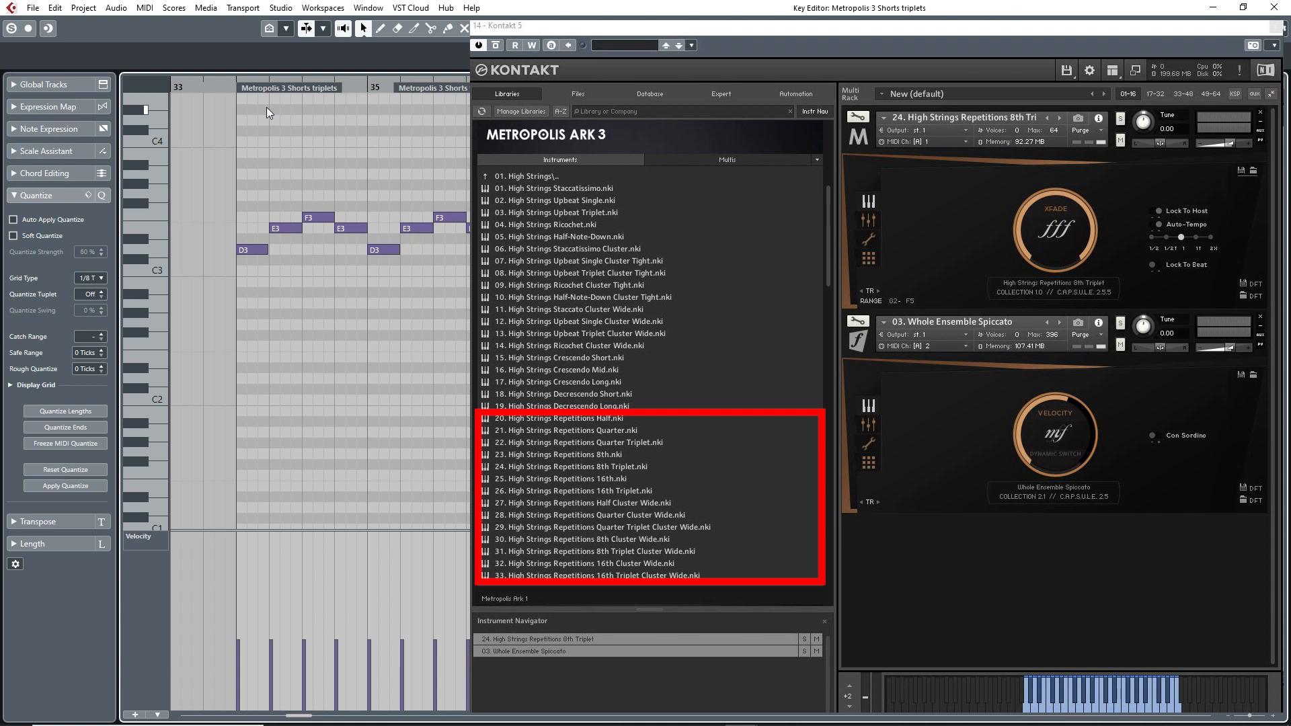
pyautogui.click(1274, 8)
# - Inspect the String Lo patch of the Iceni Short Strings track in Kontakt and audition a few of its notes
pyautogui.click(264, 509)
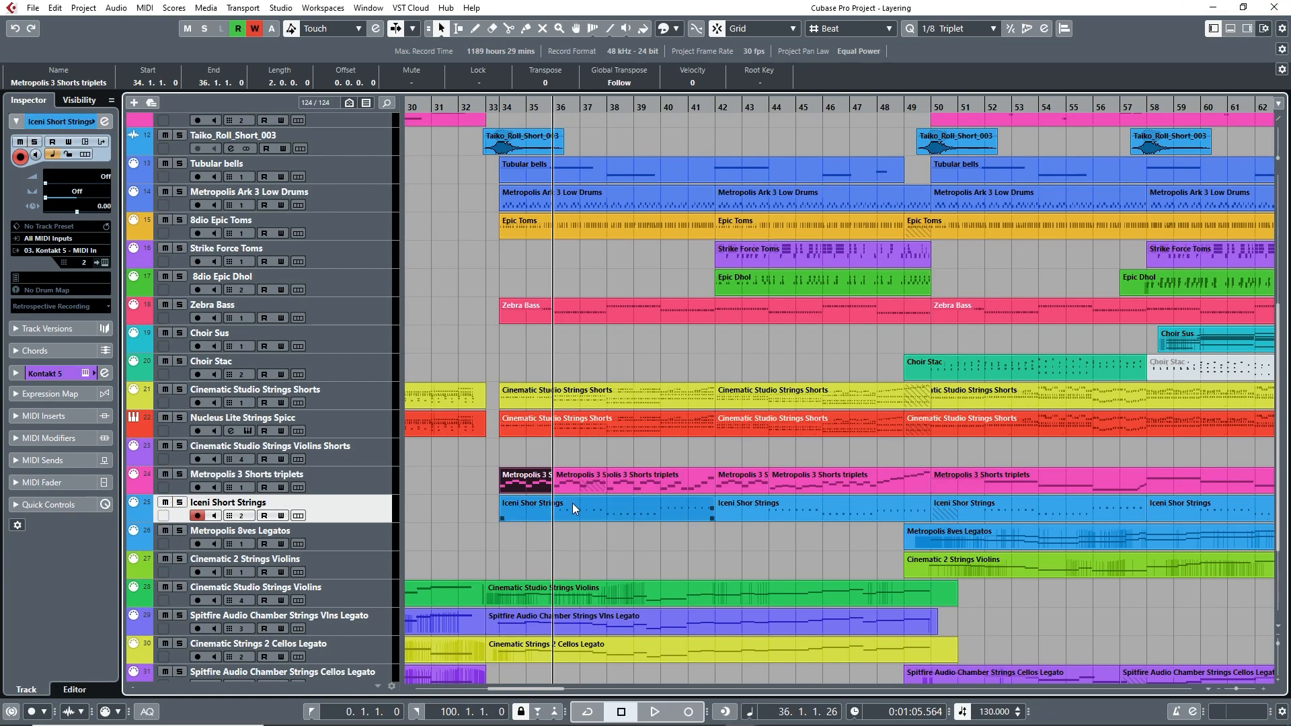
pyautogui.click(104, 262)
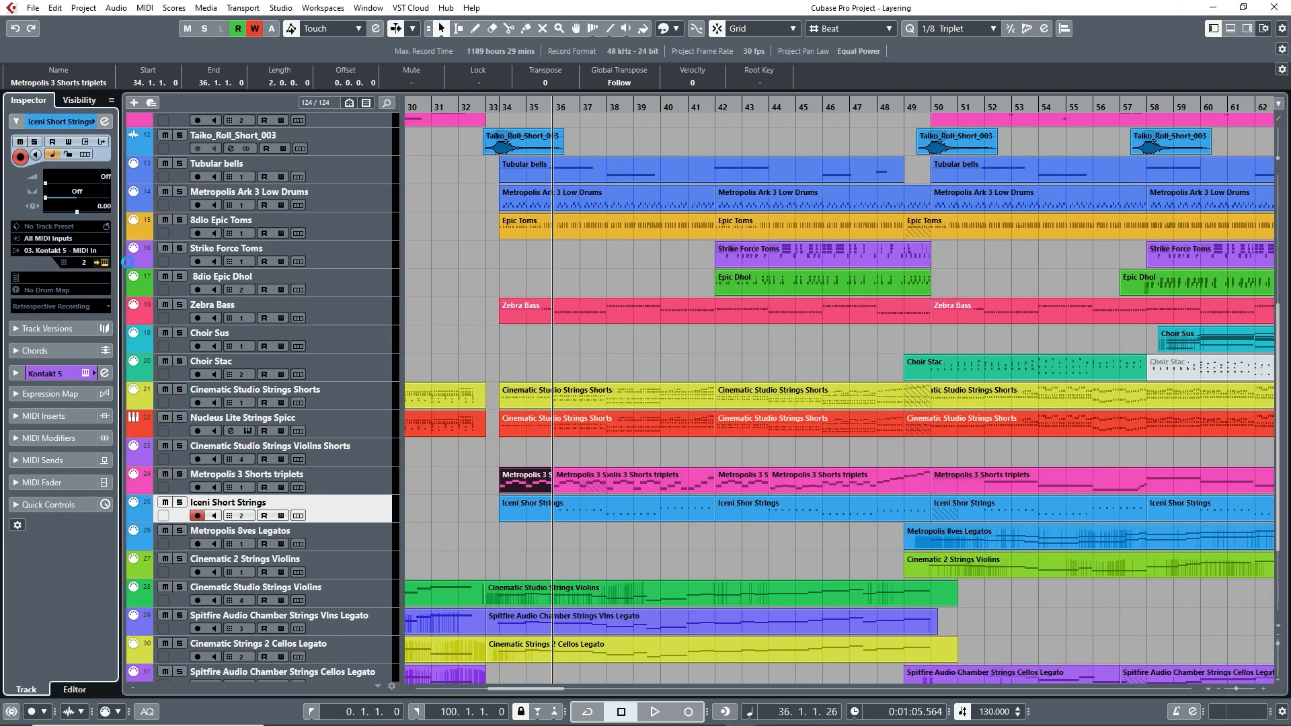
pyautogui.moveTo(959, 199); pyautogui.dragTo(964, 318)
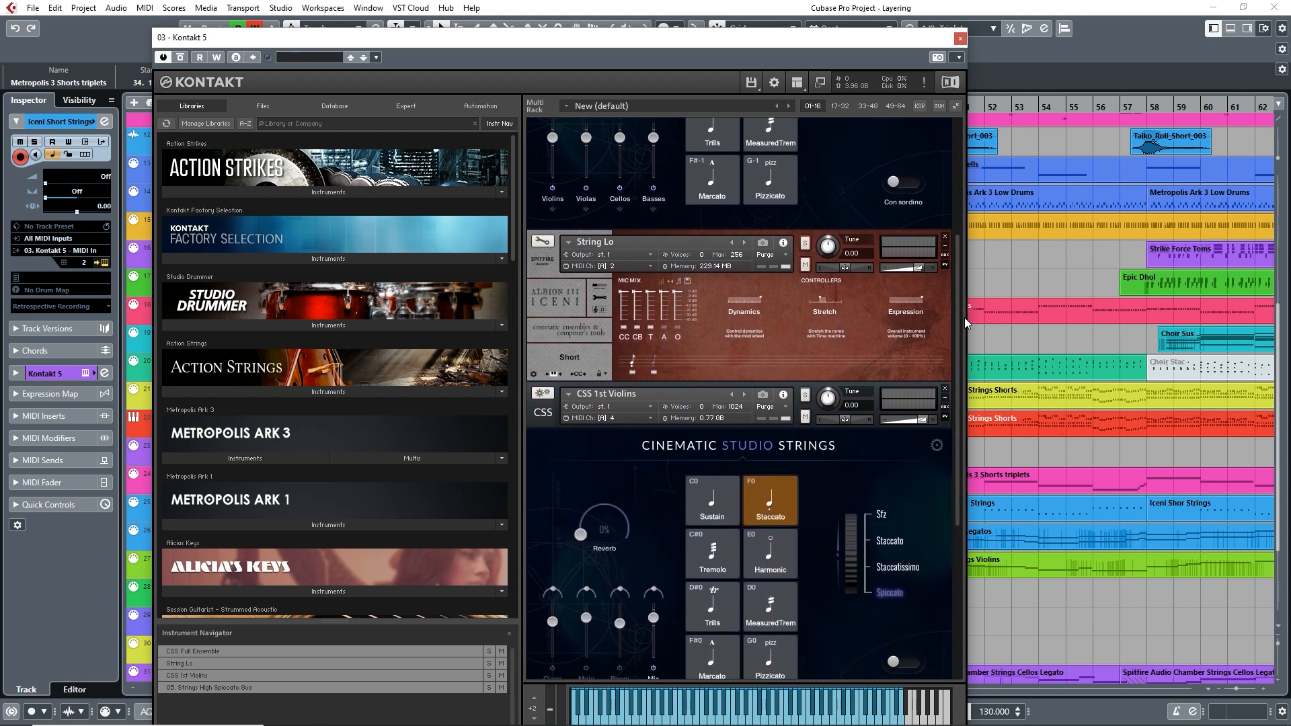
pyautogui.click(558, 240)
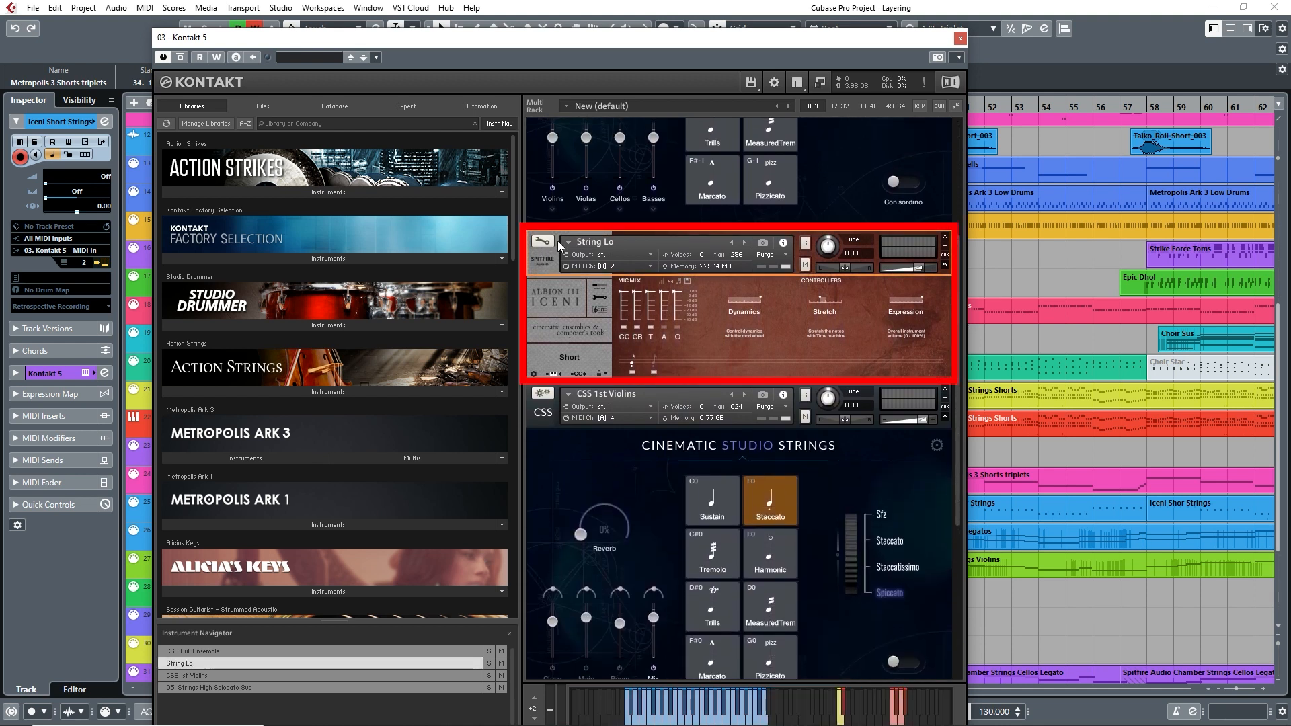
pyautogui.click(681, 712)
pyautogui.click(650, 718)
pyautogui.click(656, 718)
pyautogui.click(961, 38)
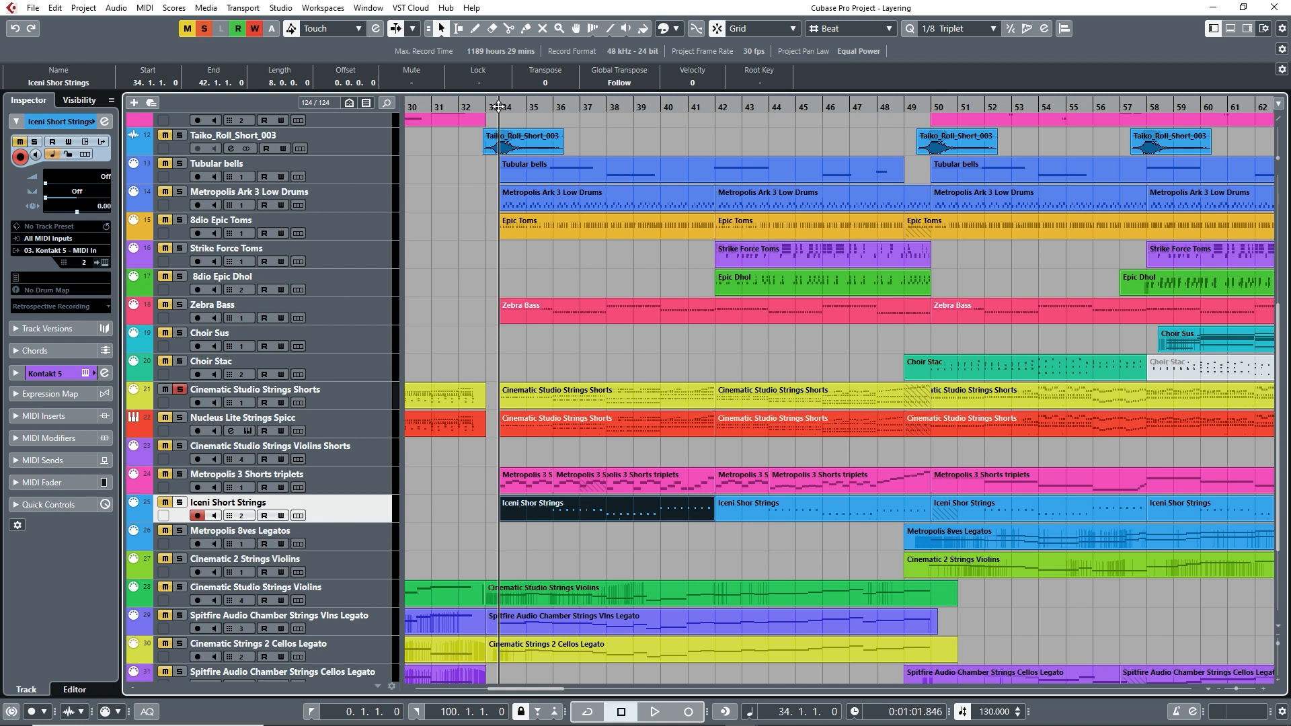
# - Play the soloed Cinematic Studio Strings Shorts from bar 34, adding Nucleus Lite Strings Spicc, Metropolis 3 Shorts triplets and Iceni Short Strings to the solo
pyautogui.press('space')
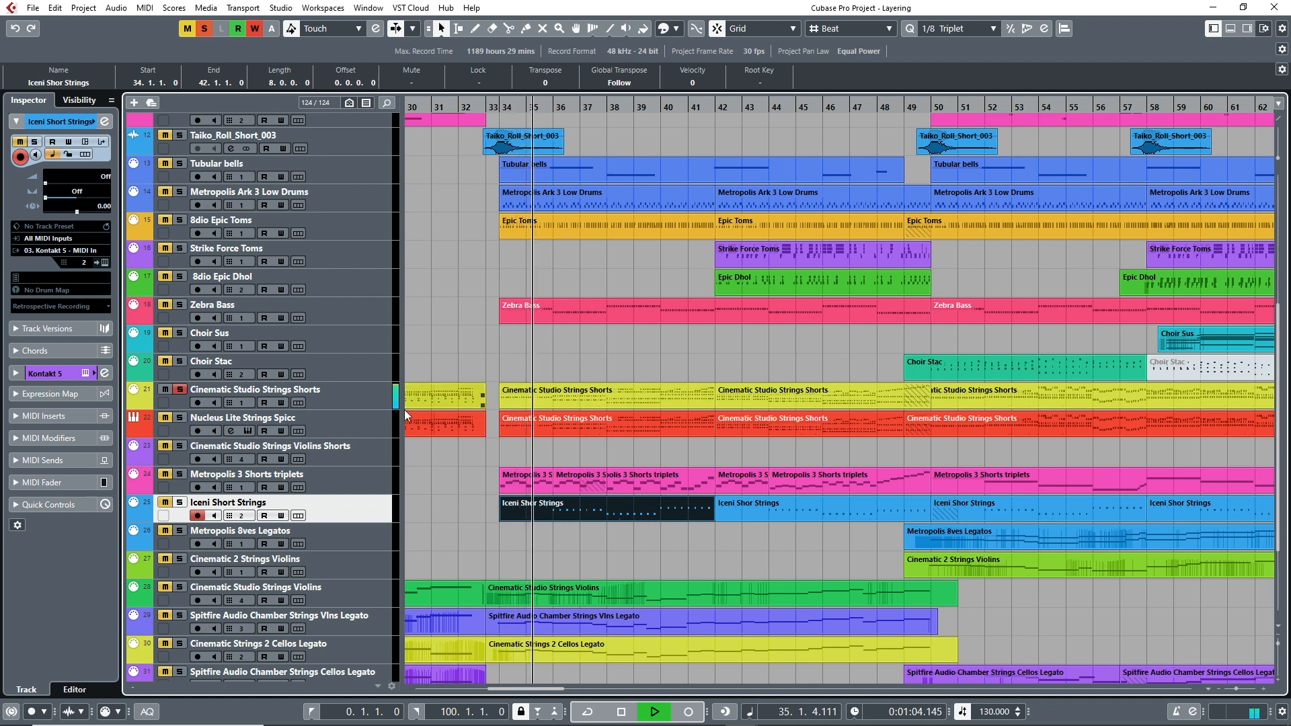
pyautogui.click(181, 417)
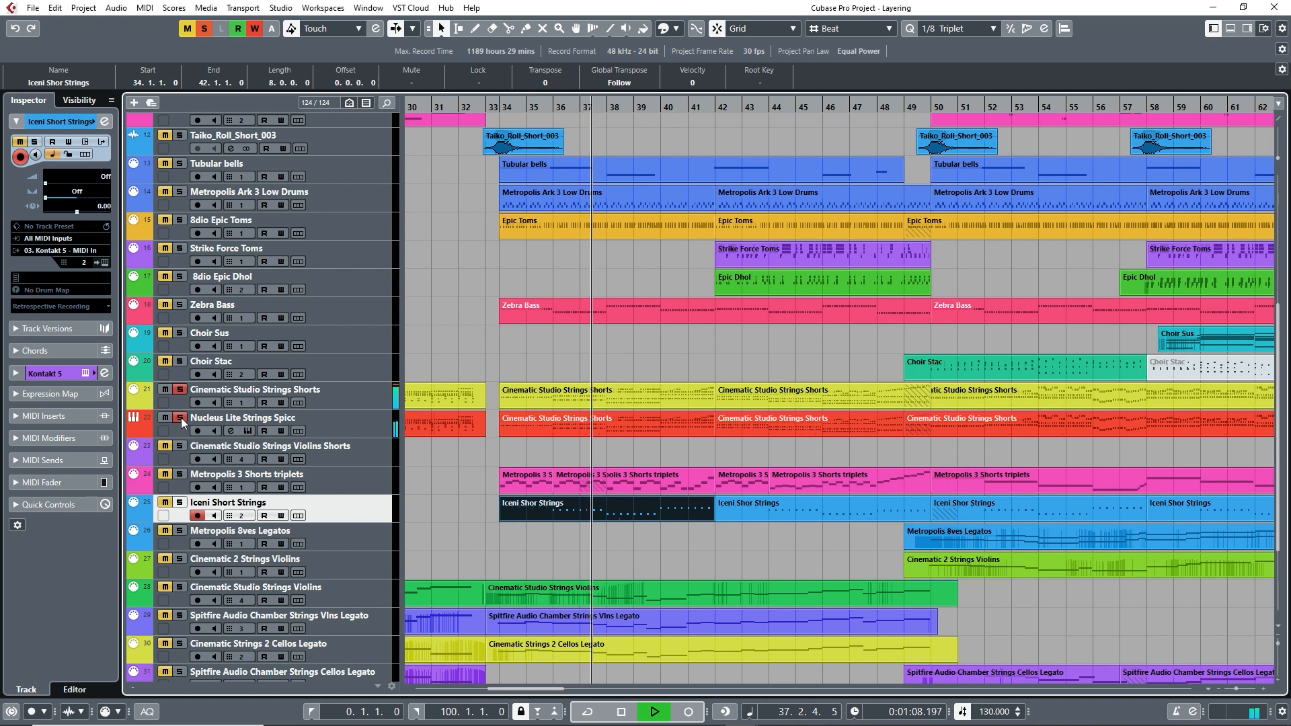
pyautogui.click(180, 474)
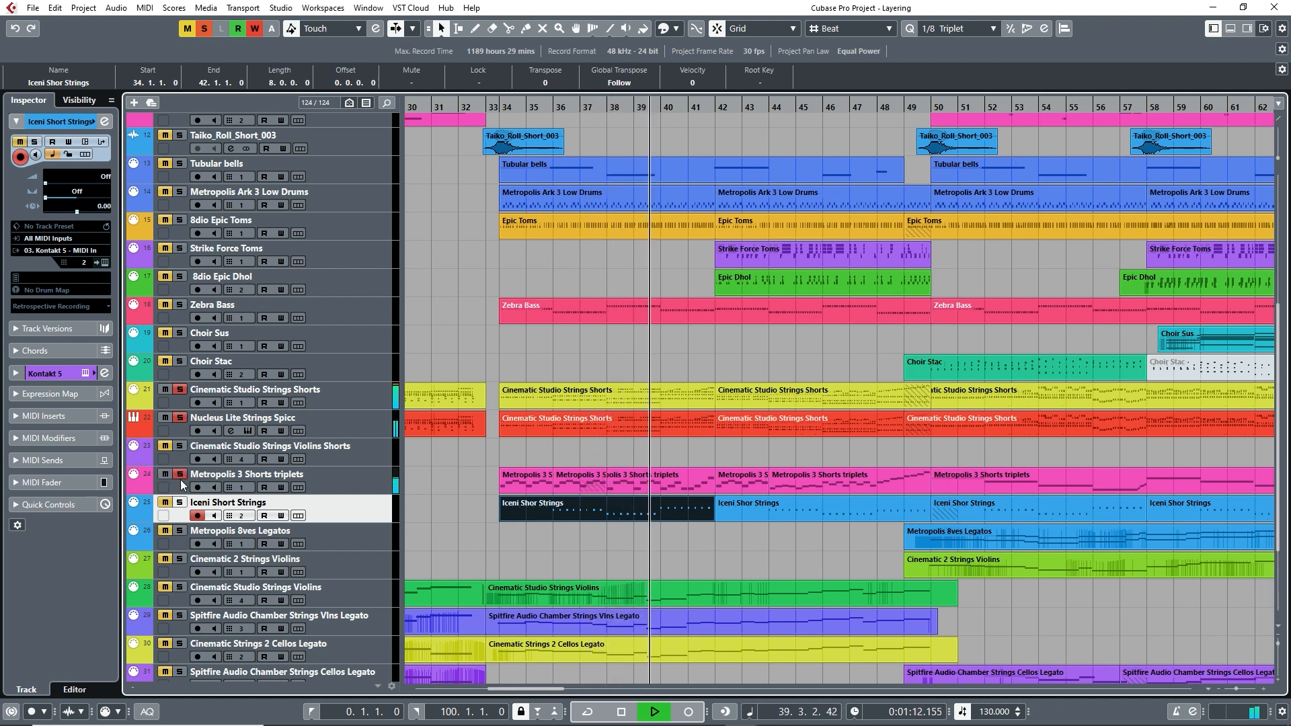
pyautogui.click(182, 502)
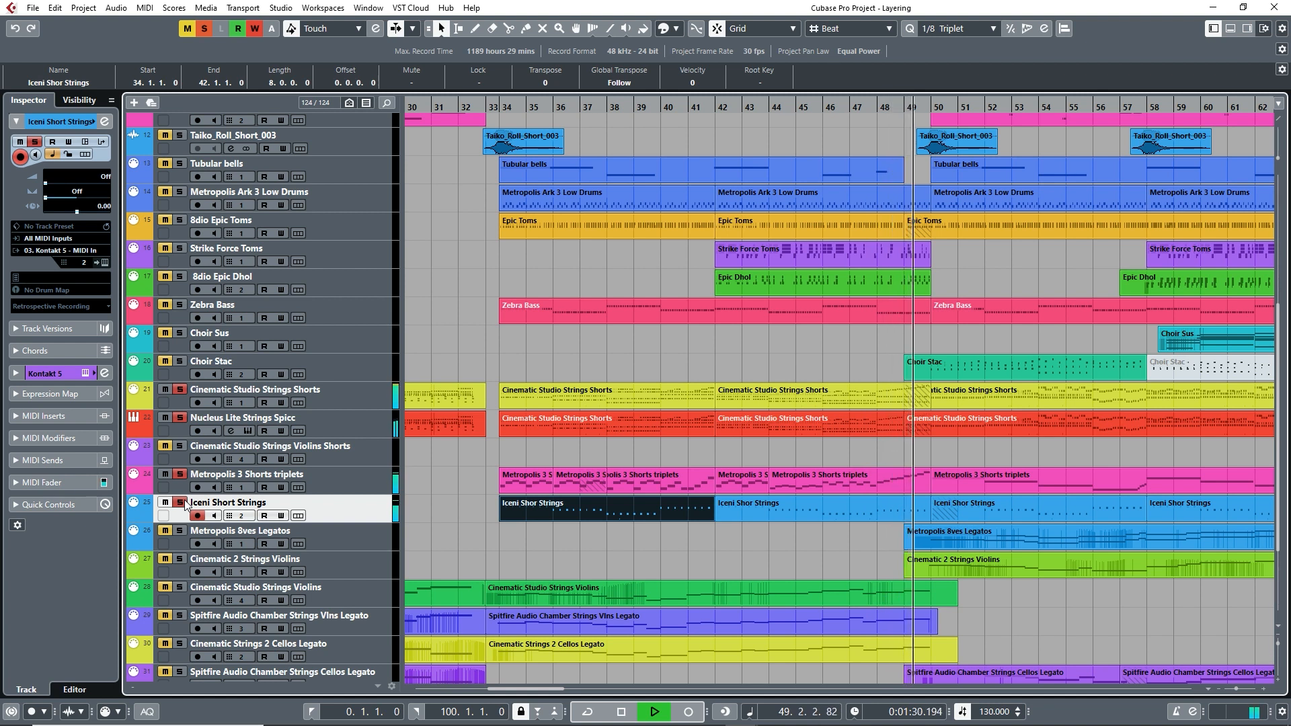
pyautogui.press('space')
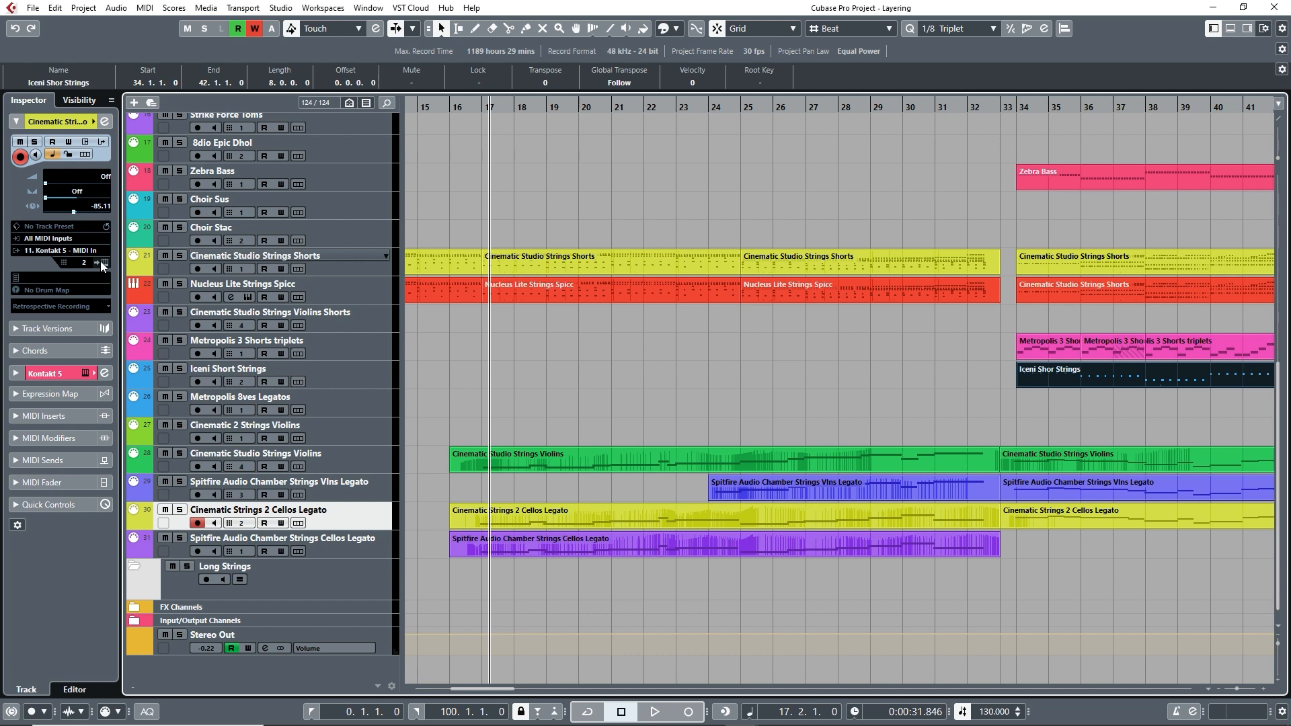
# - Inspect the Cellos patch of the Cinematic Strings 2 Cellos Legato track in Kontakt
pyautogui.click(103, 262)
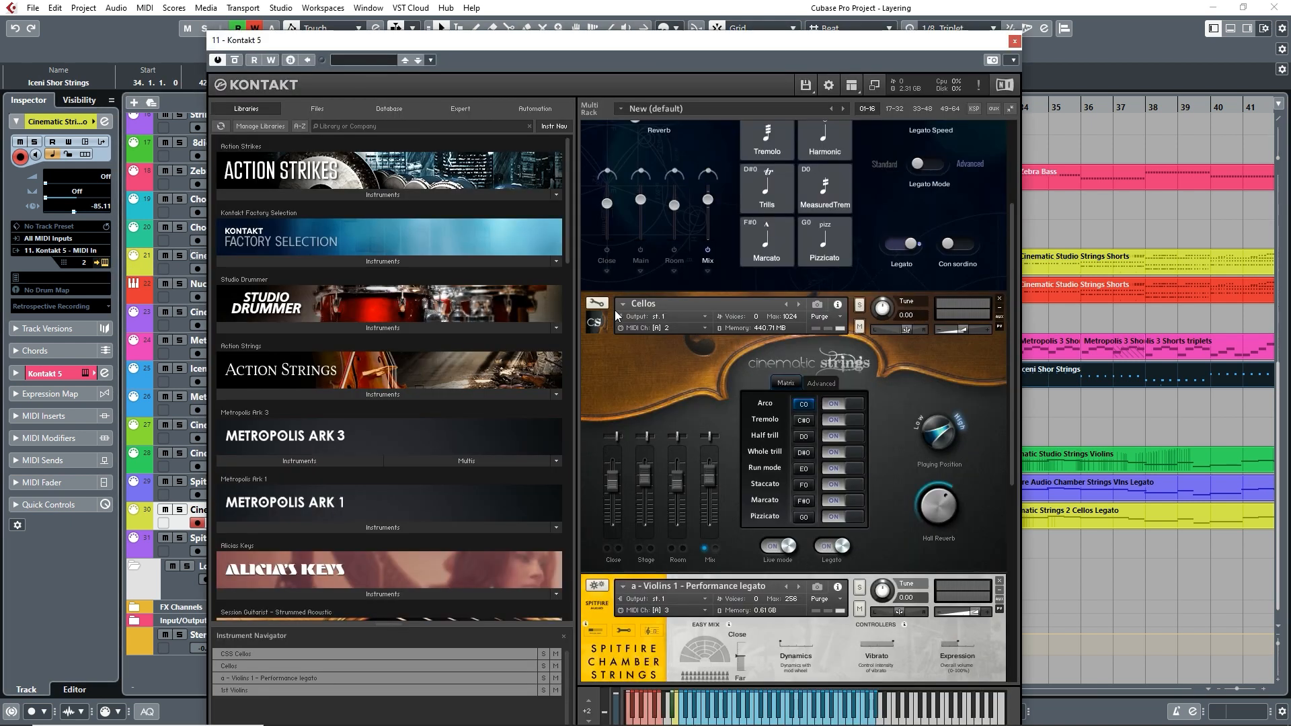
pyautogui.click(617, 316)
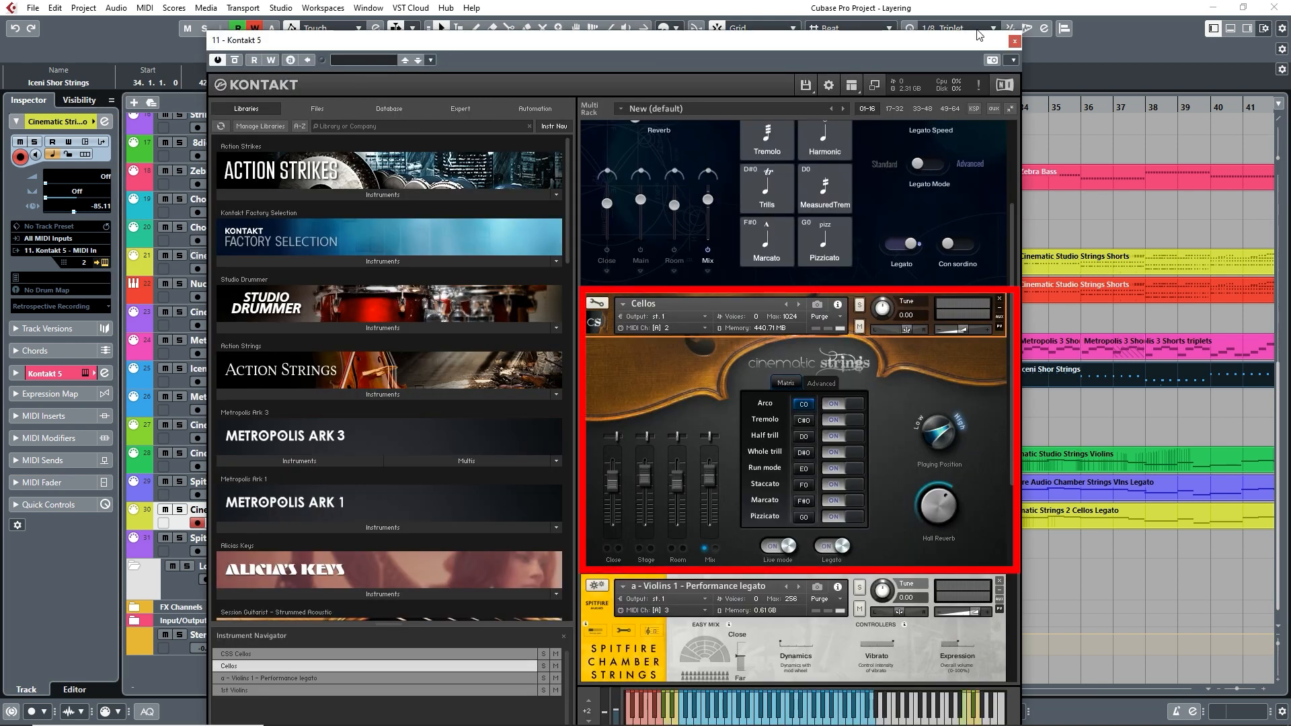
pyautogui.click(1015, 41)
# - Inspect the Celli Performance legato patch of the Spitfire Audio Chamber Strings Cellos Legato track in Kontakt
pyautogui.click(369, 552)
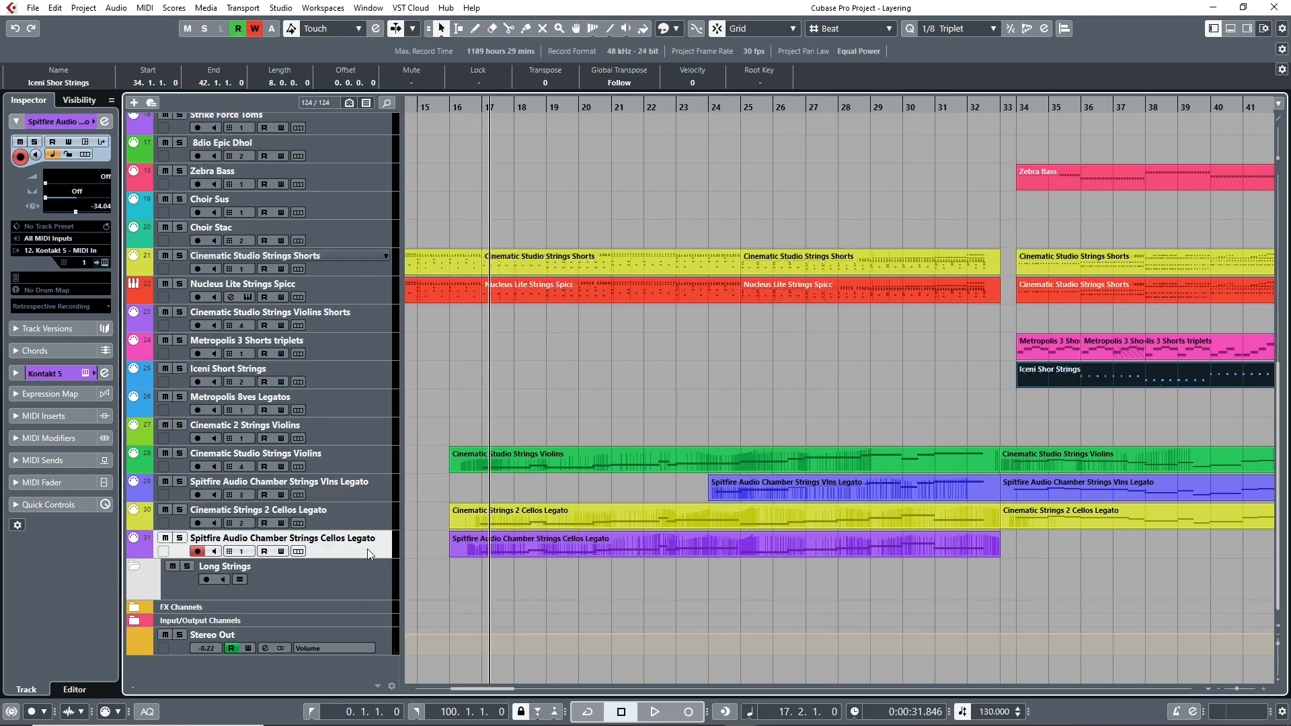
pyautogui.click(106, 263)
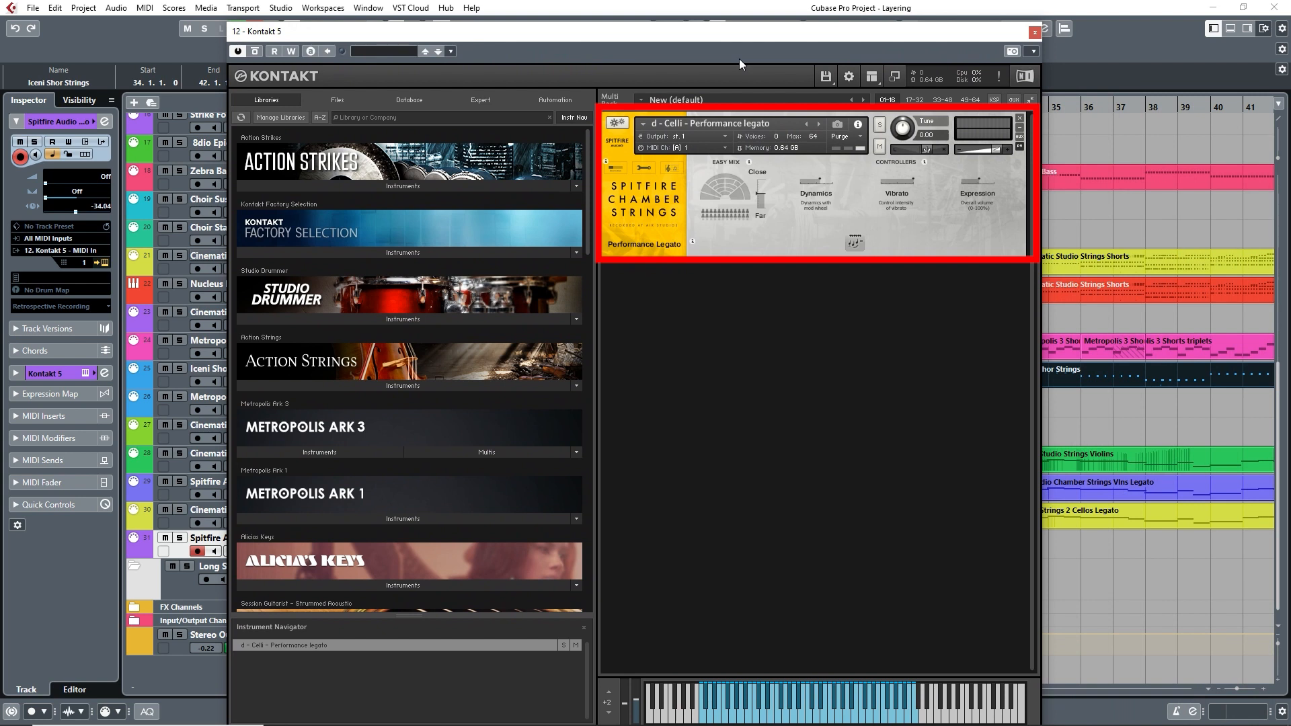
pyautogui.click(1035, 32)
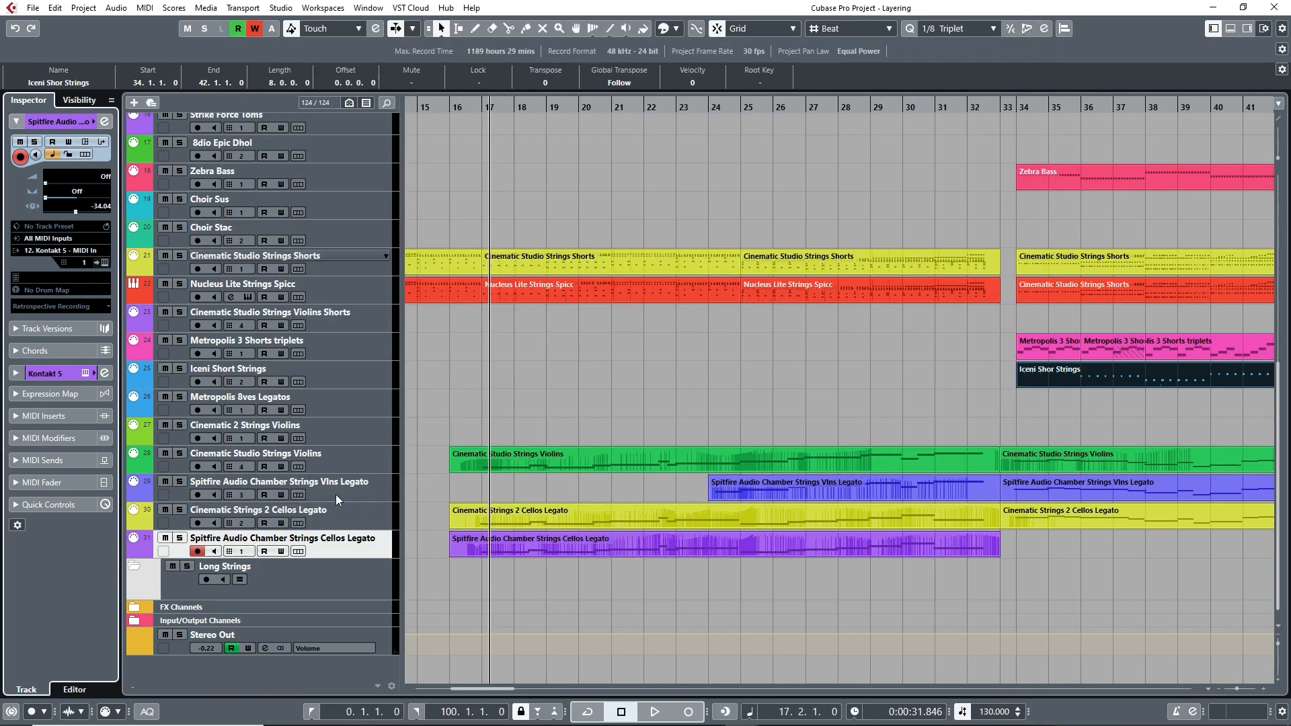
# - Solo the Cinematic Strings 2 Cellos Legato track and play it from just before bar 17 to about bar 24
pyautogui.click(182, 513)
pyautogui.doubleClick(477, 104)
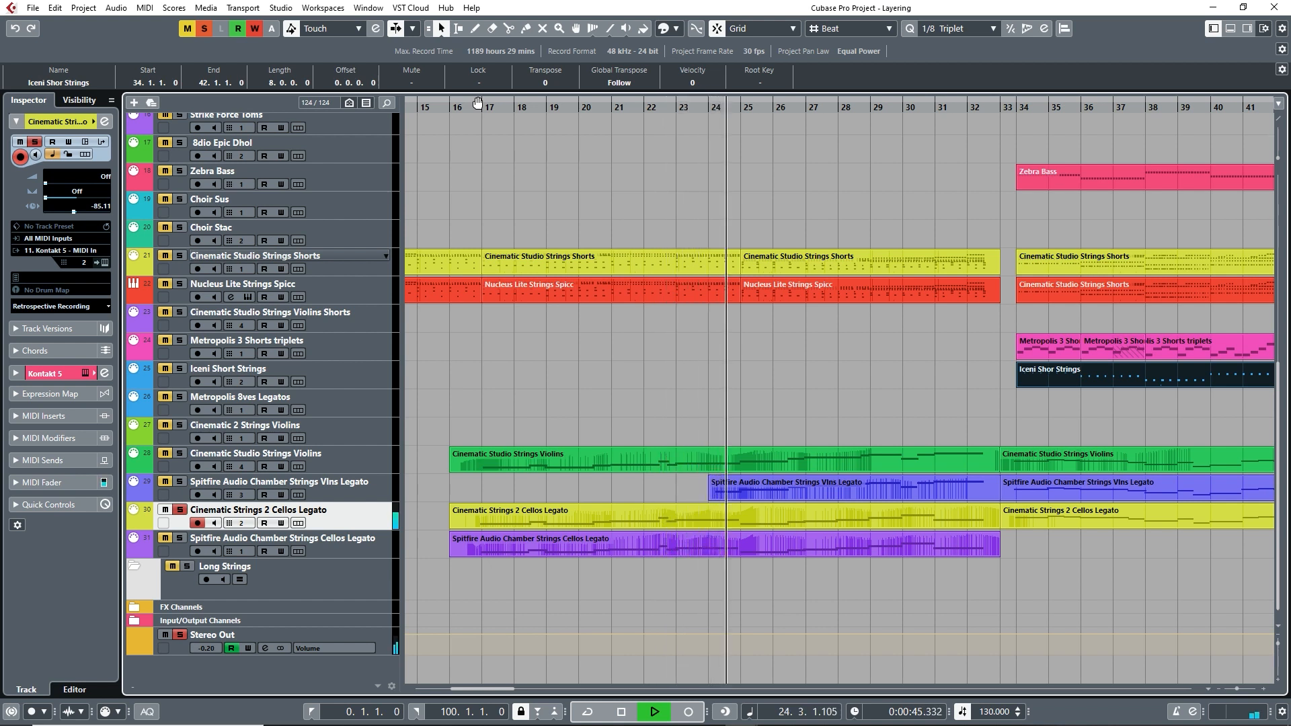
pyautogui.press('space')
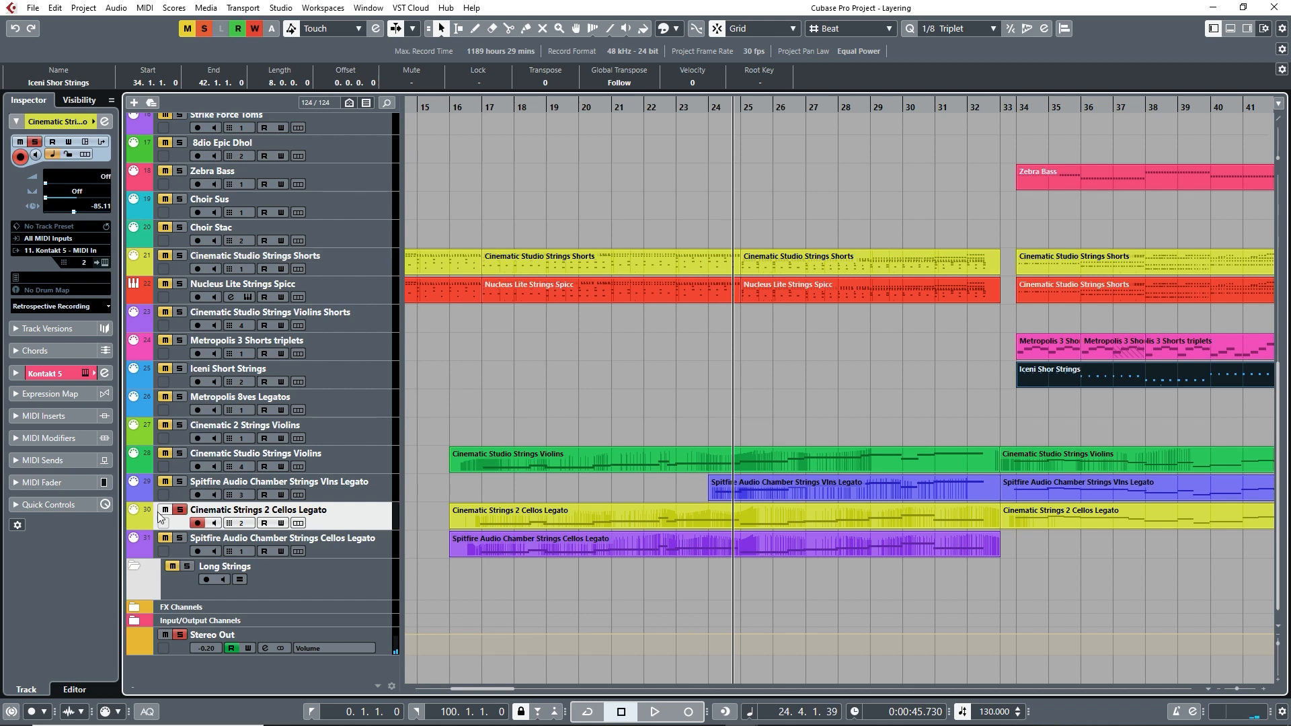
# - Switch the solo to the Spitfire Audio Chamber Strings Cellos Legato track and play the same passage
pyautogui.click(181, 509)
pyautogui.click(180, 537)
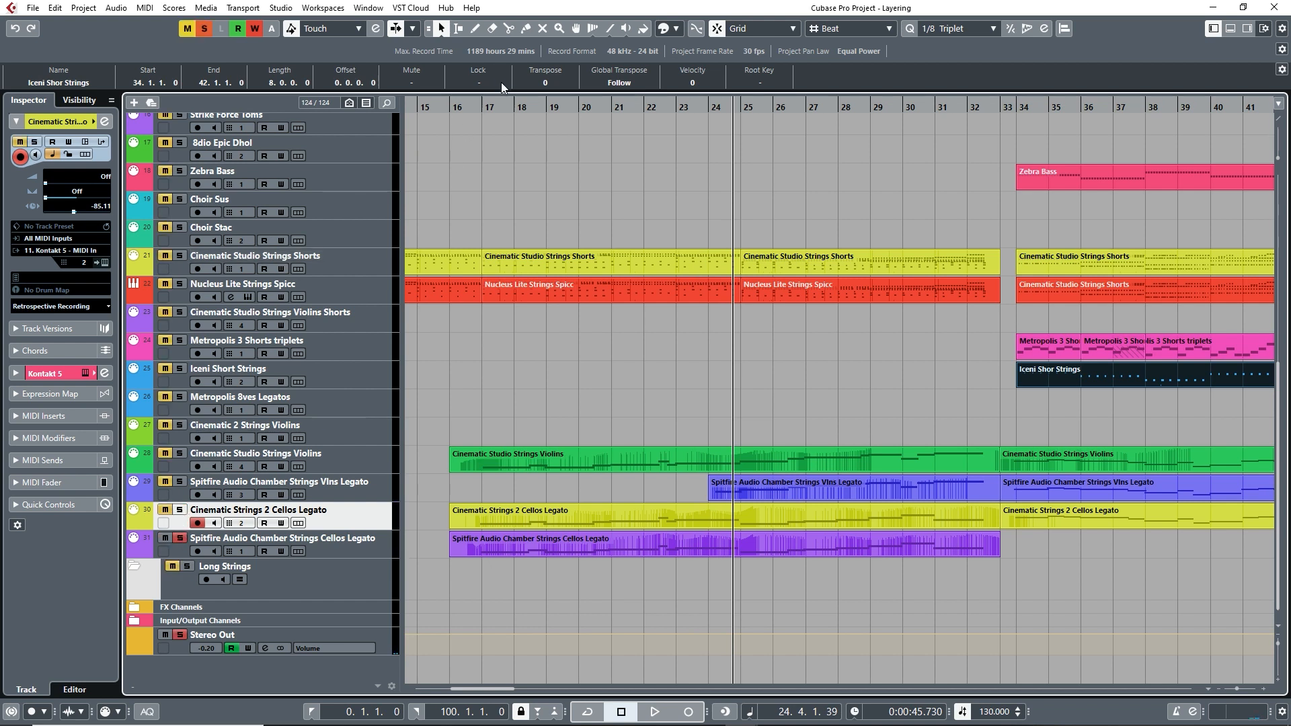
pyautogui.click(476, 106)
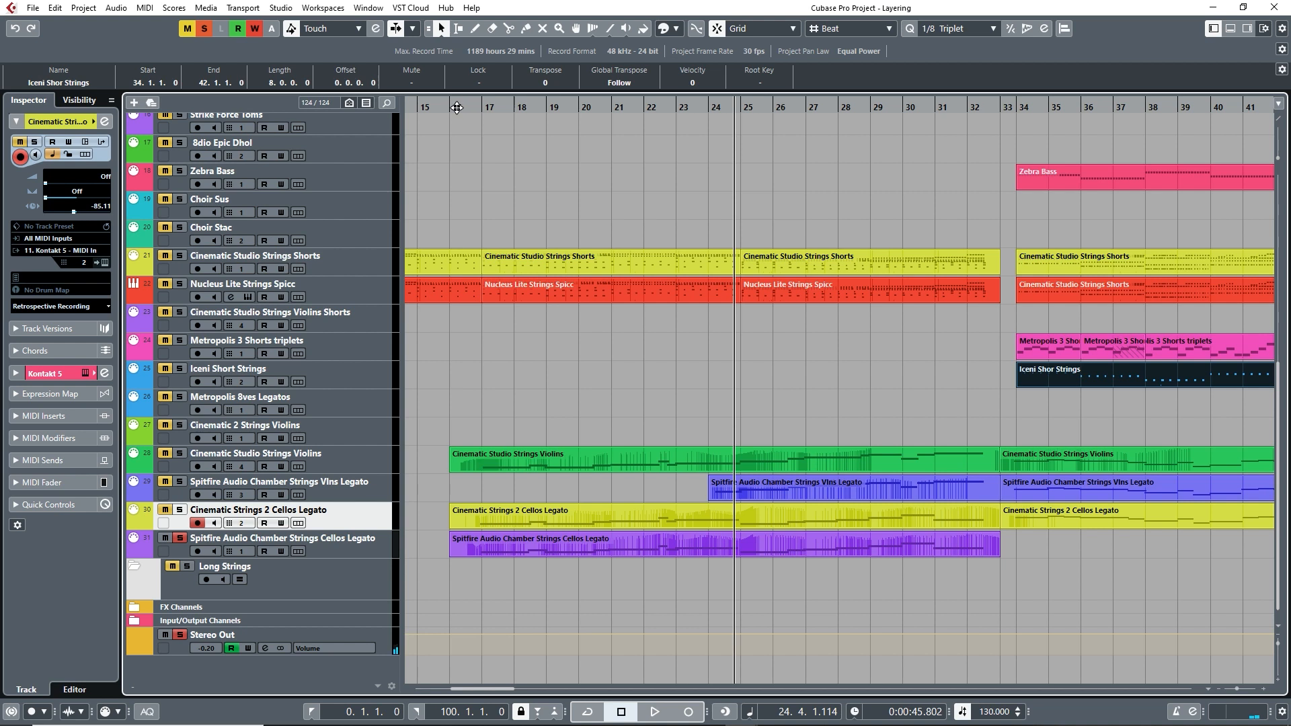
# - Add the Cinematic Strings 2 Cellos Legato track to the solo and play both cello layers from bar 17 to about bar 24
pyautogui.click(180, 515)
pyautogui.click(476, 108)
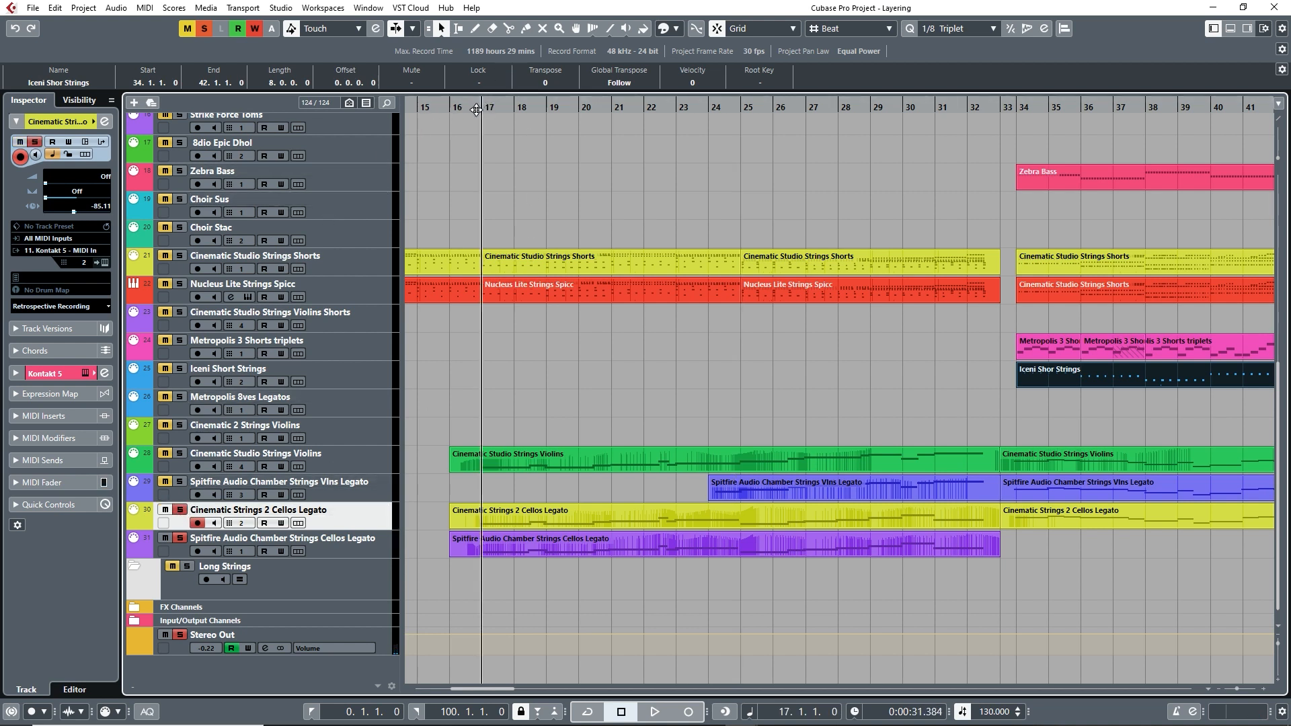
pyautogui.press('space')
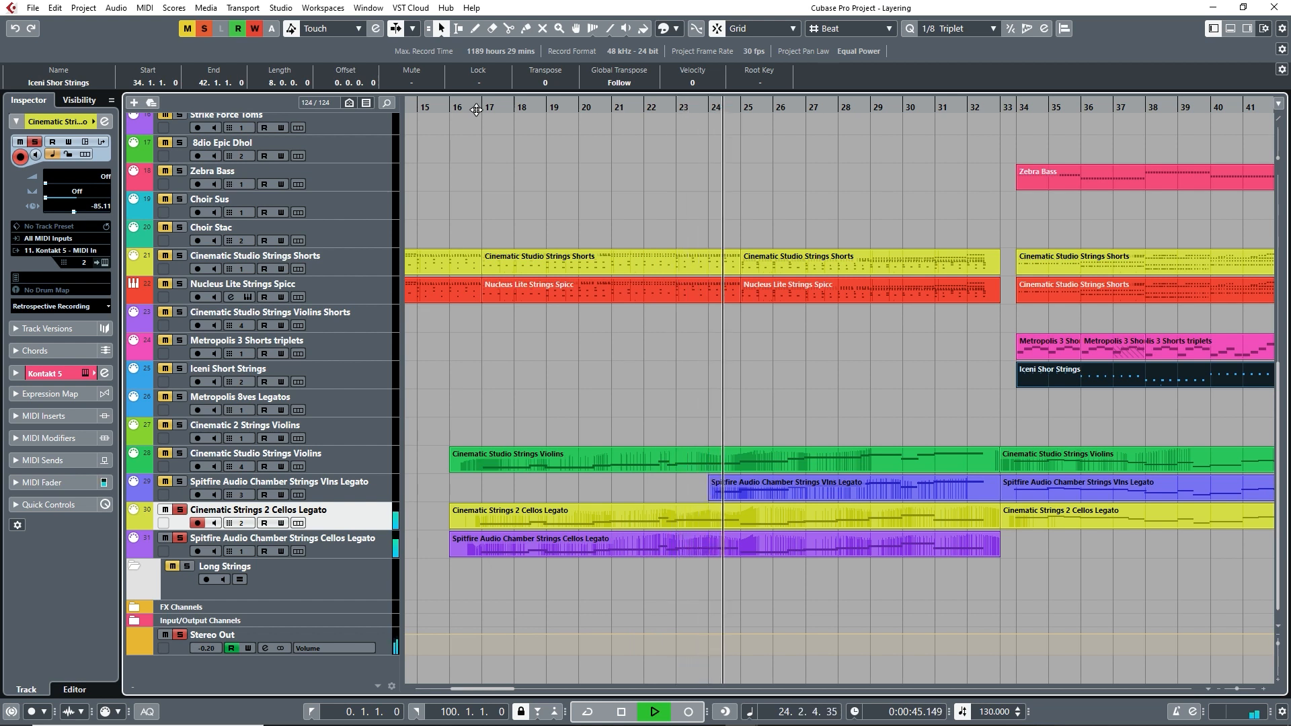
pyautogui.press('space')
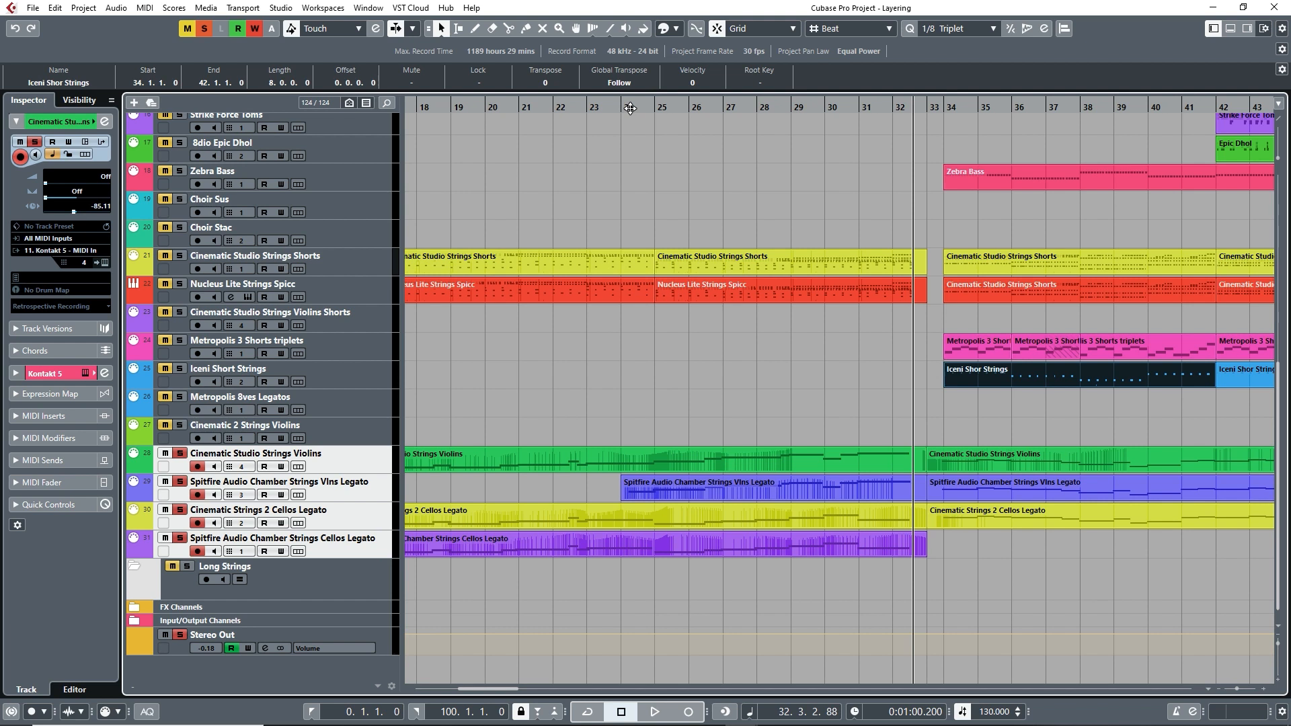
# - Play the four soloed violin and cello legato tracks together from about bar 24 to bar 33
pyautogui.click(630, 108)
pyautogui.press('space')
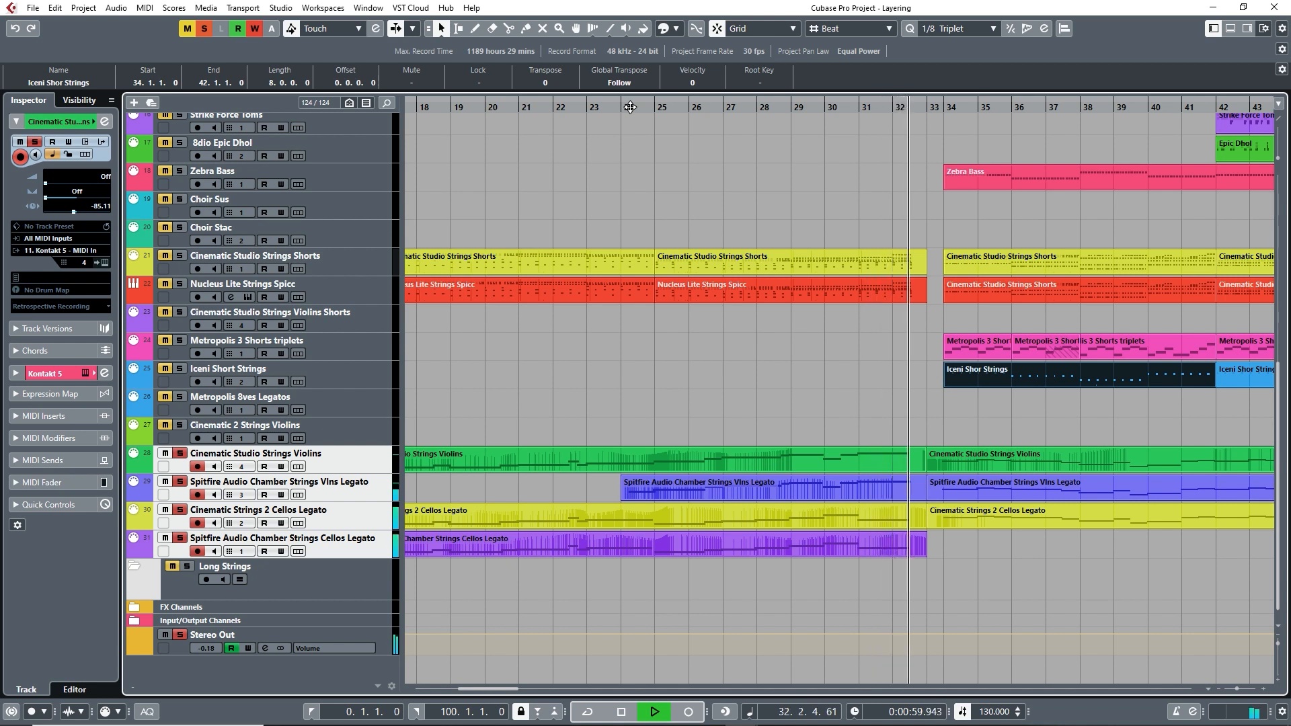
pyautogui.press('space')
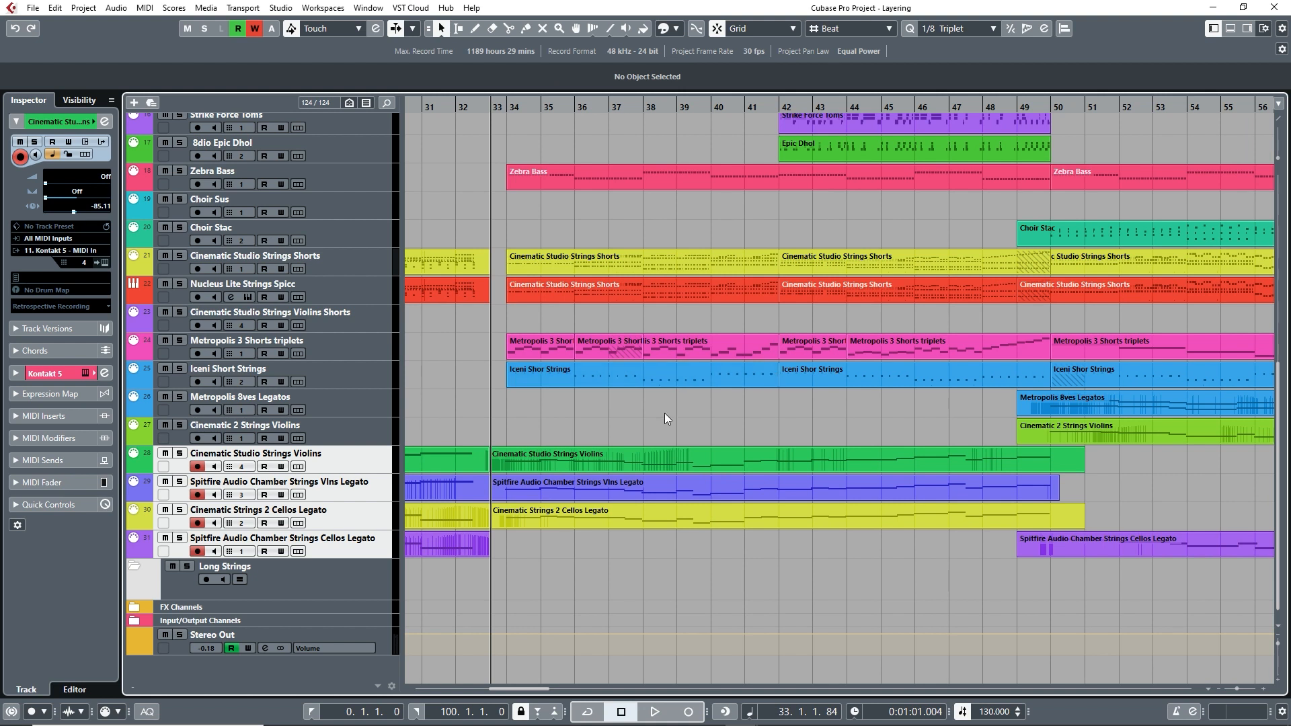
# - Look over the arrangement from about bar 42 to 66 and solo the Metropolis 8ves Legatos track
pyautogui.hscroll(10, 664, 416)
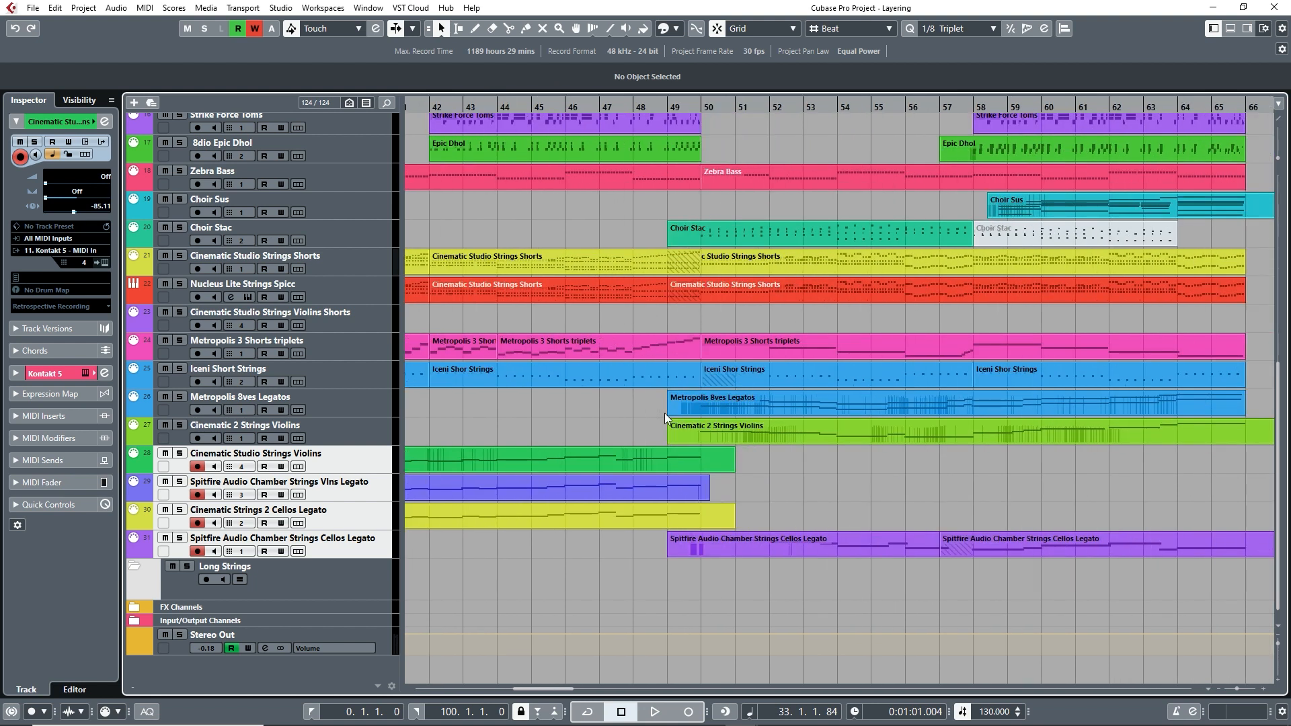
pyautogui.scroll(6, 664, 412)
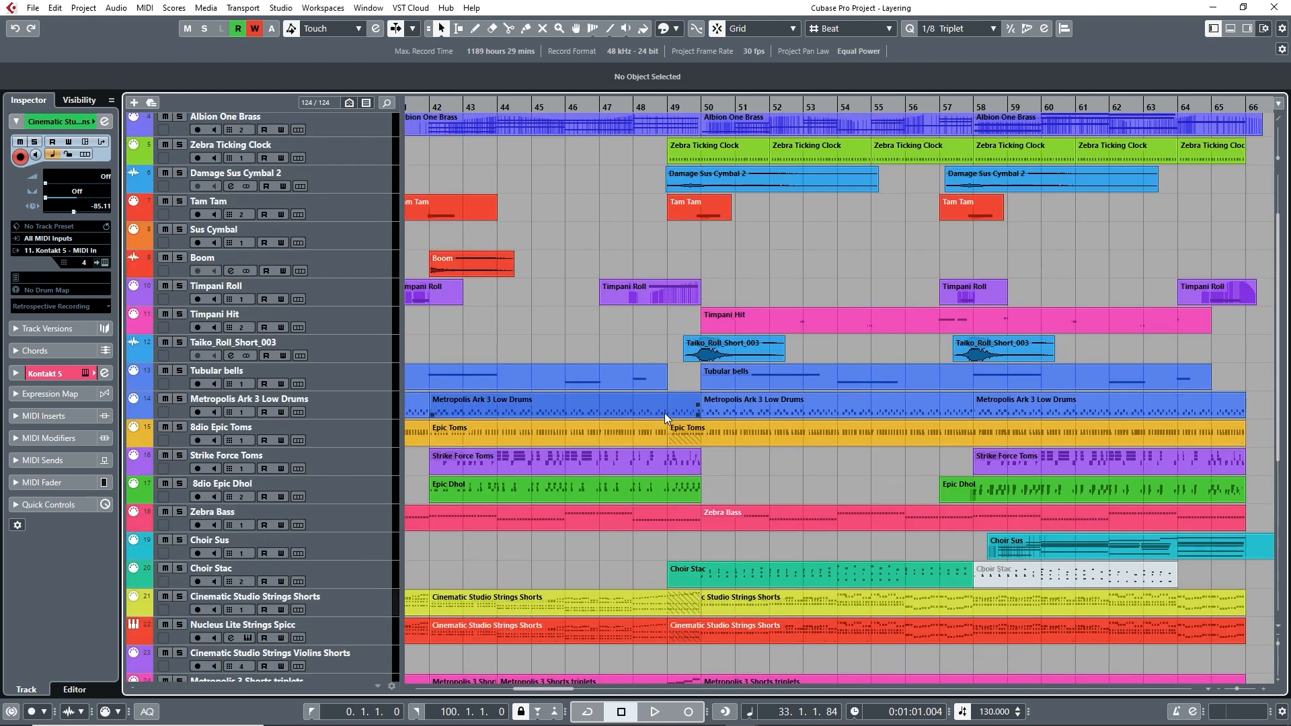
pyautogui.hscroll(2, 664, 413)
pyautogui.scroll(3, 664, 413)
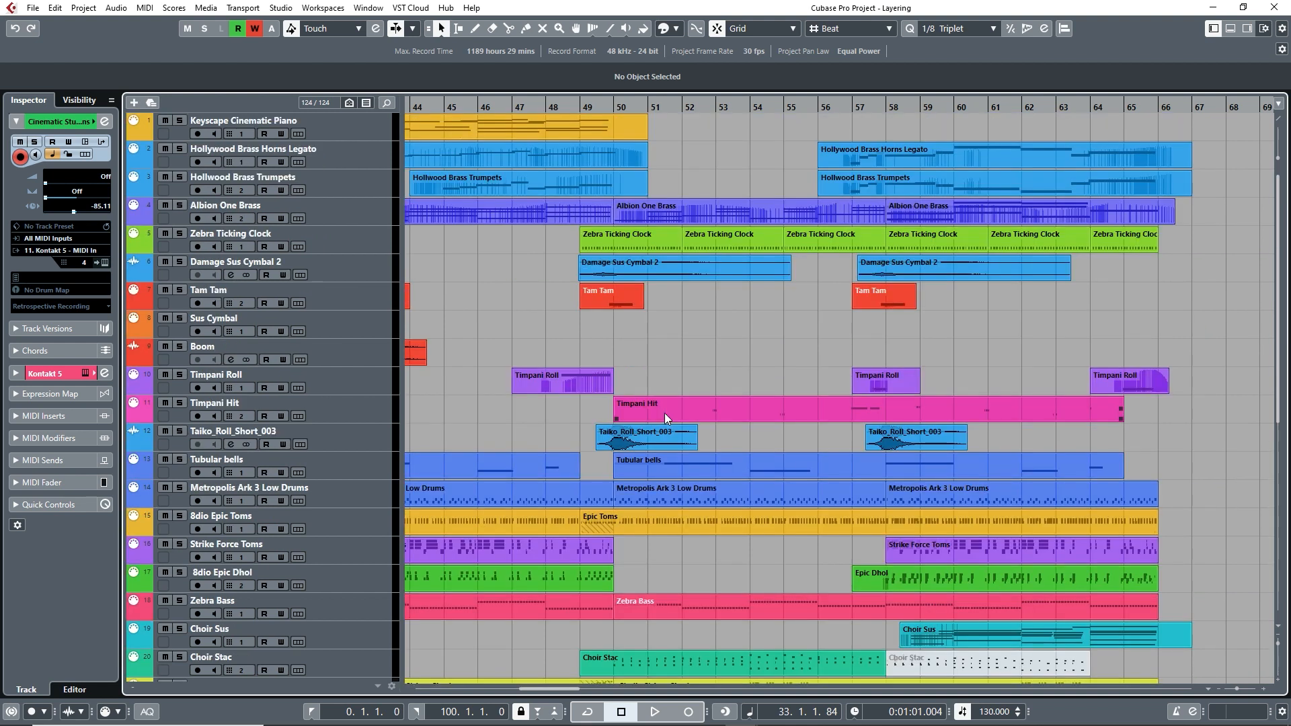
pyautogui.scroll(-8, 664, 413)
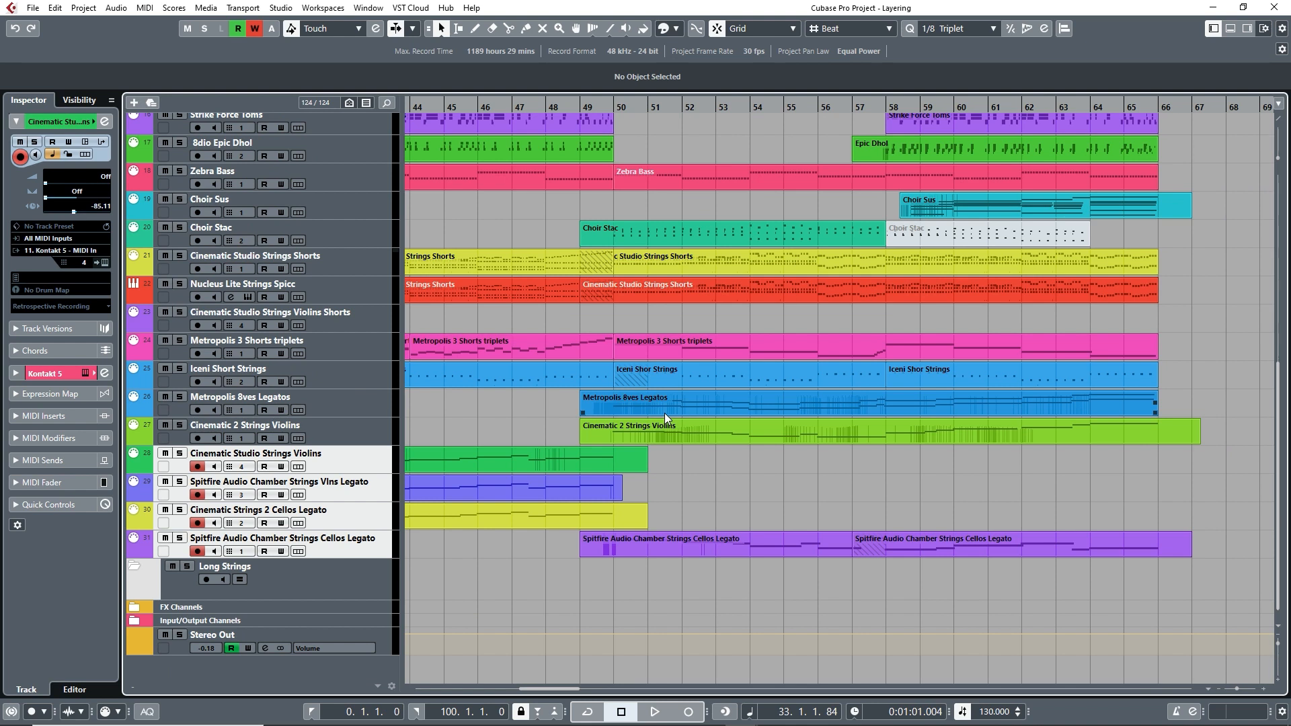
pyautogui.click(366, 406)
pyautogui.press('s')
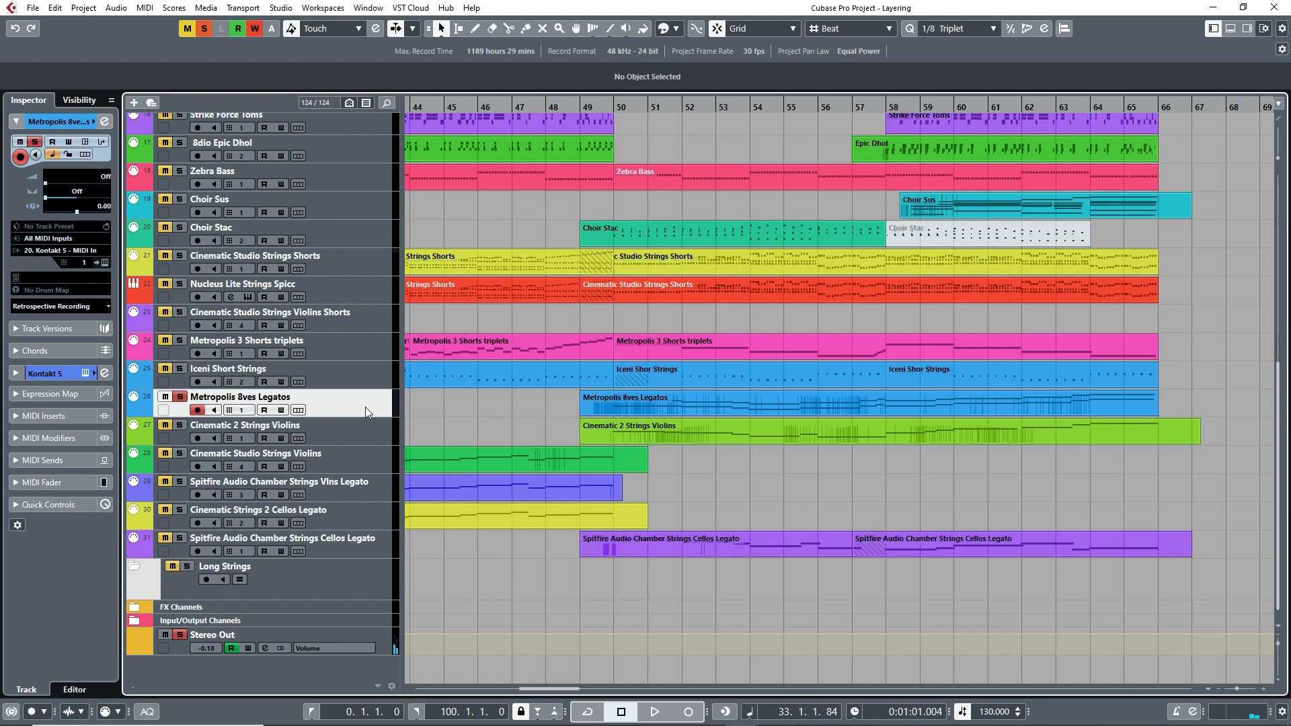
# - Examine the Metropolis 8ves Legatos notes in the Key Editor and play the soloed track from bar 50 to about bar 58
pyautogui.hotkey('ctrl', 'e')
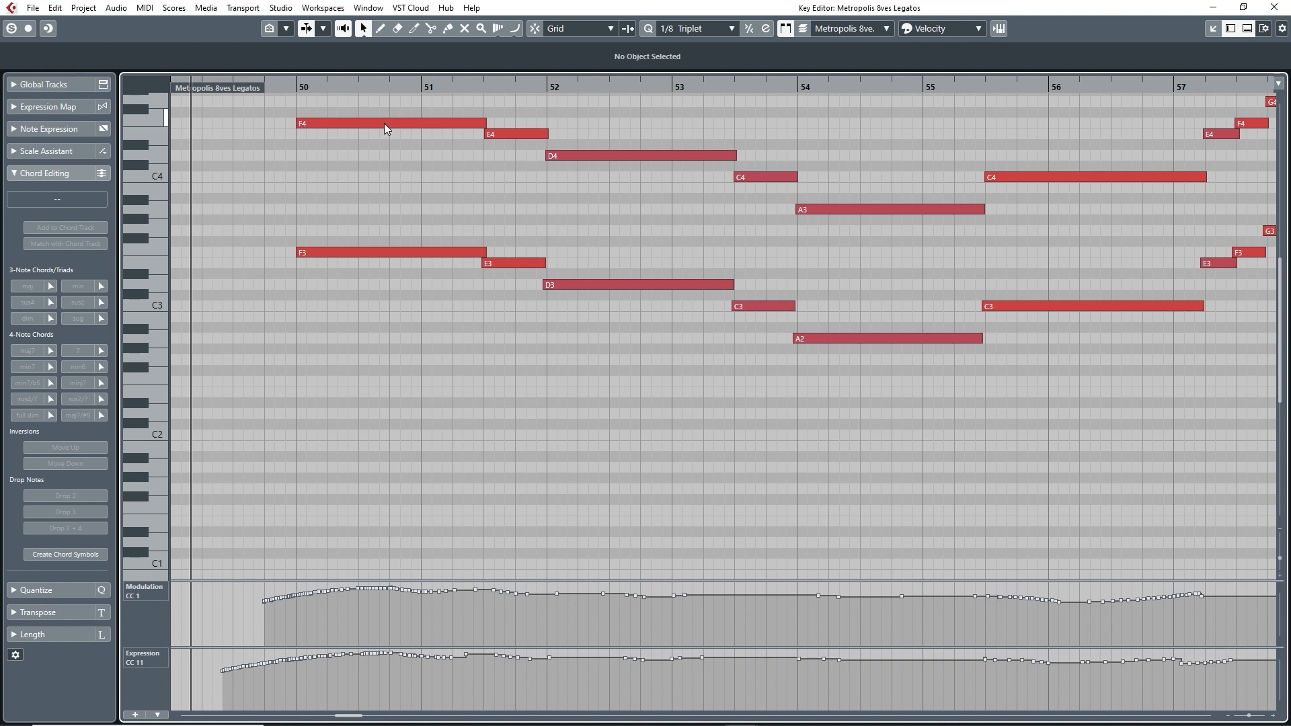
pyautogui.click(1282, 8)
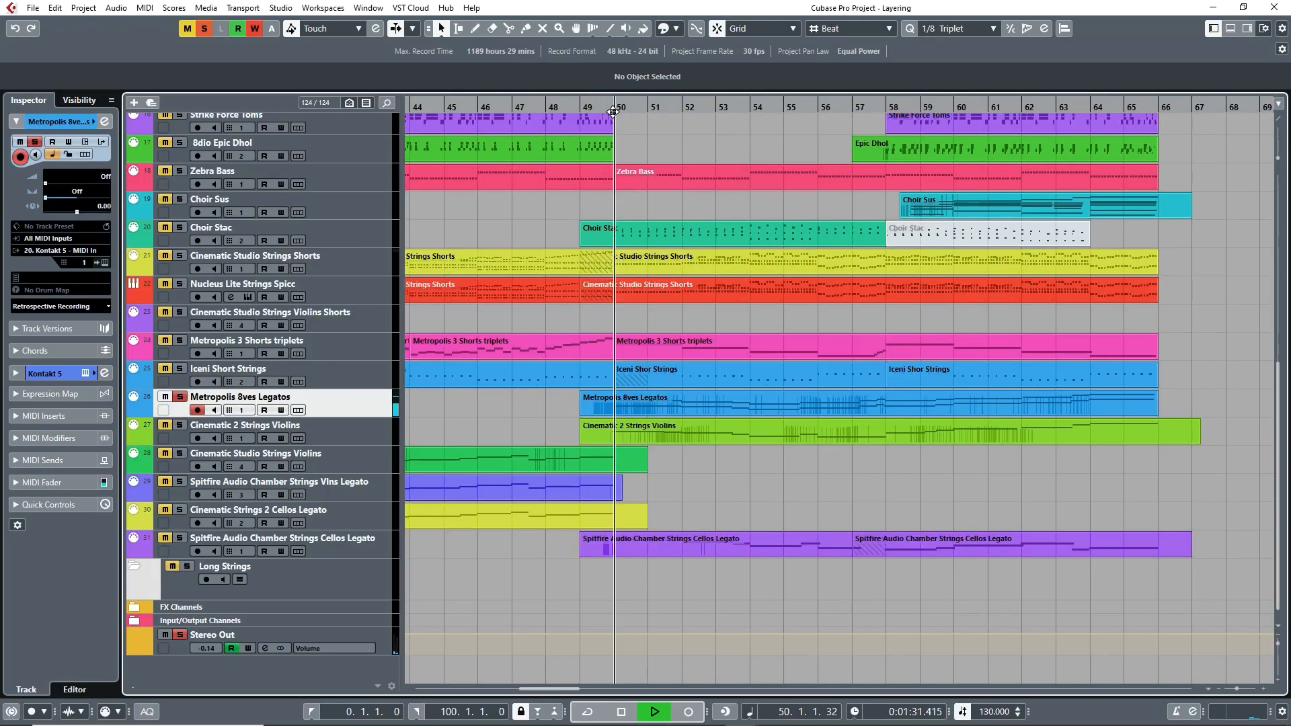
pyautogui.press('space')
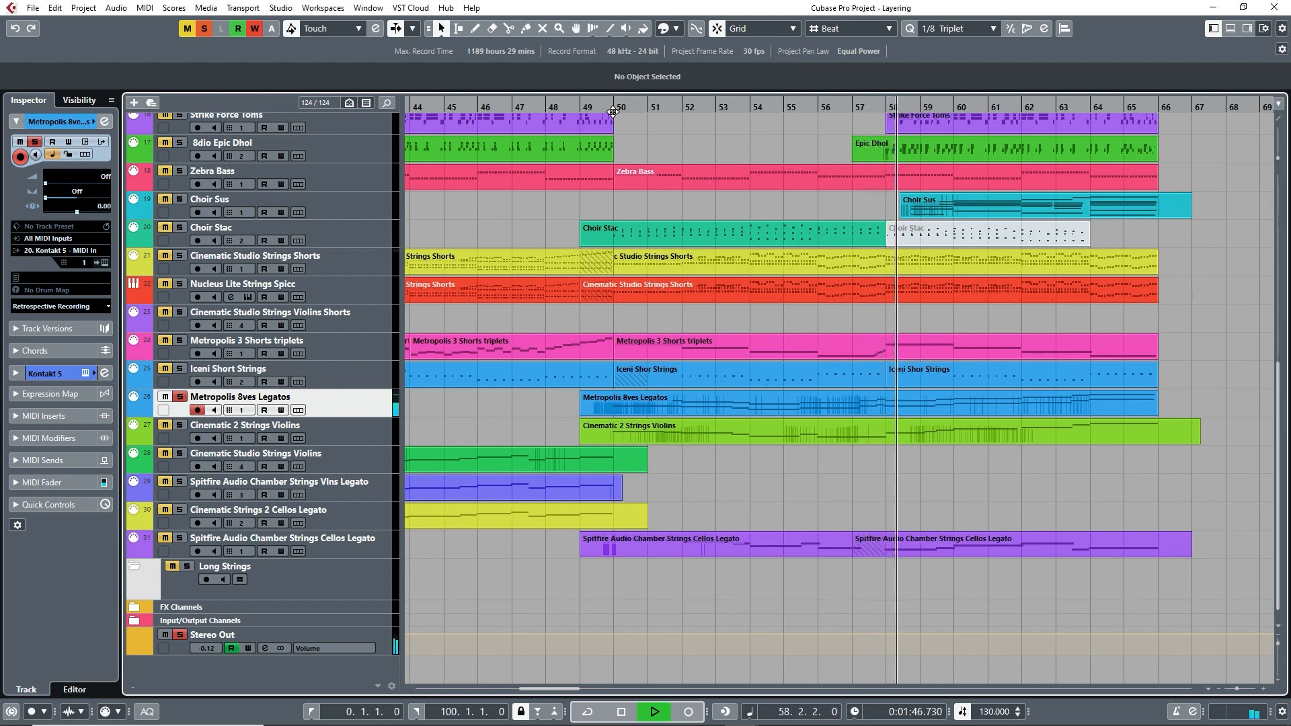
pyautogui.press('space')
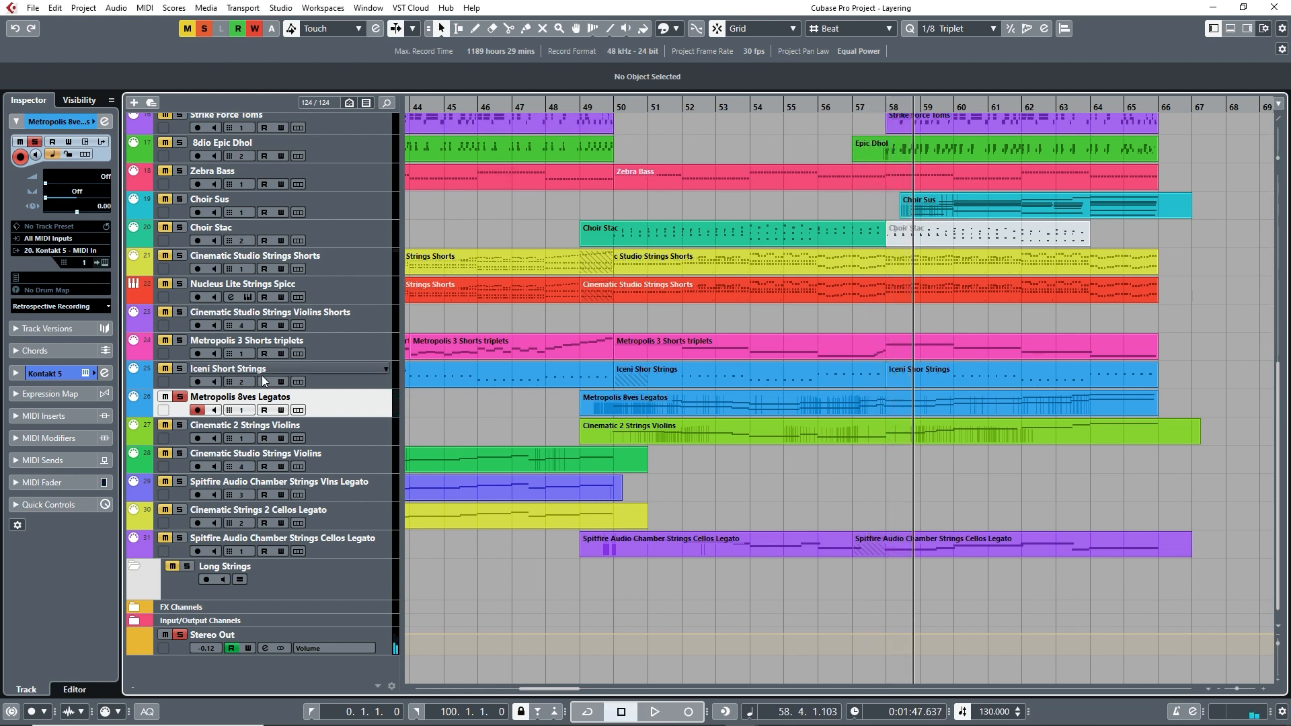
# - Add the Cinematic 2 Strings Violins track to the solo and play both layers from just before bar 50 to about bar 58
pyautogui.click(180, 425)
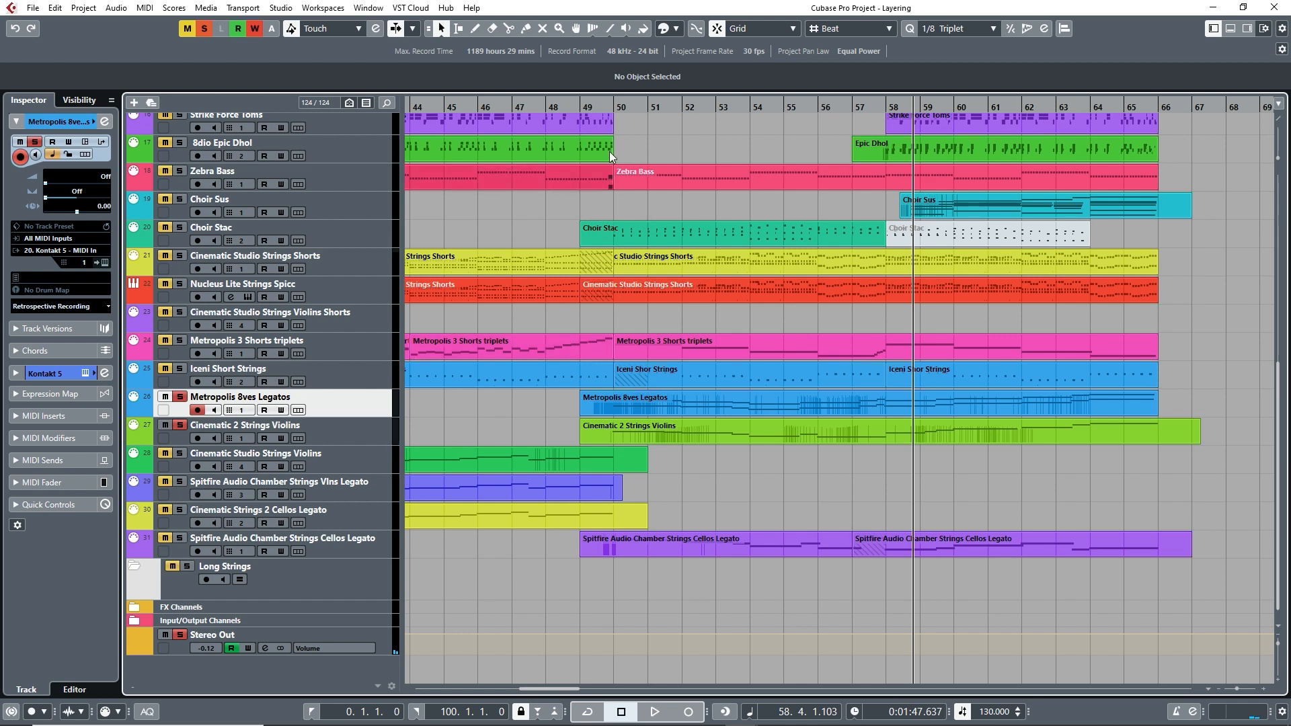
pyautogui.click(606, 101)
pyautogui.press('space')
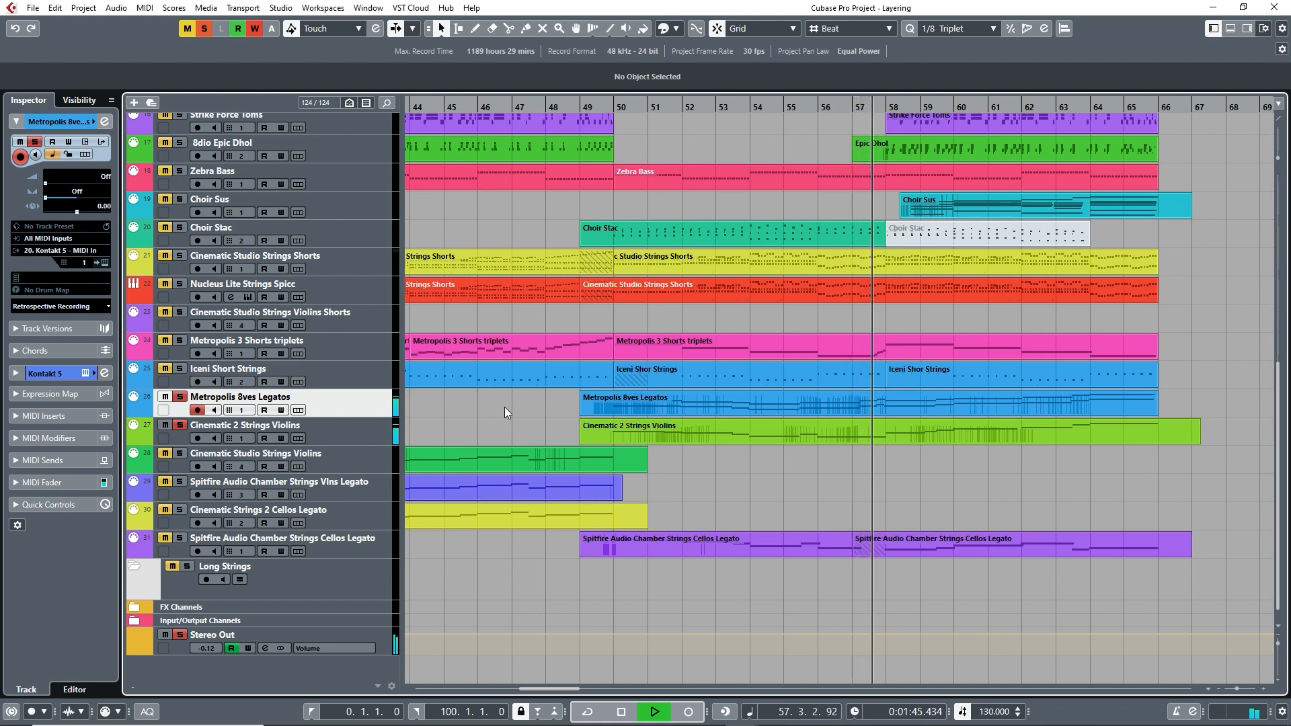
pyautogui.press('space')
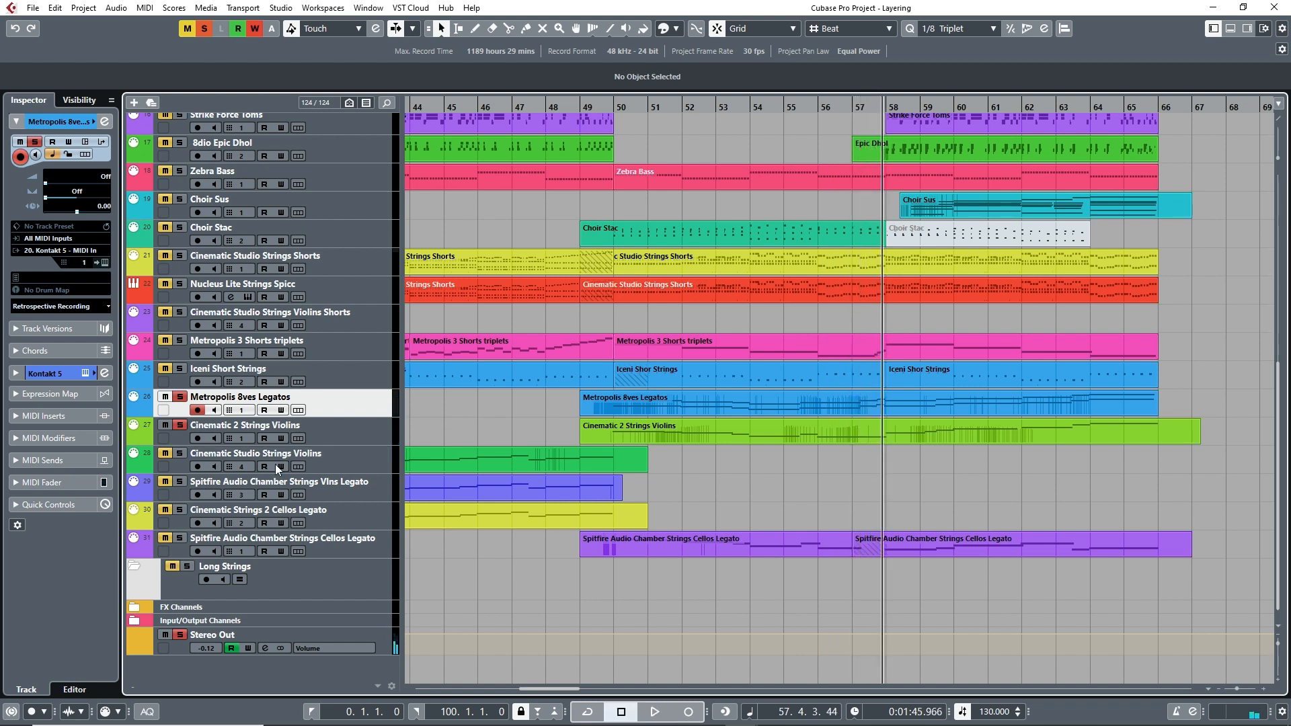
# - Add the Spitfire Audio Chamber Strings Cellos Legato track to the solo and play the three layers from just before bar 50 to bar 66
pyautogui.click(180, 541)
pyautogui.click(603, 108)
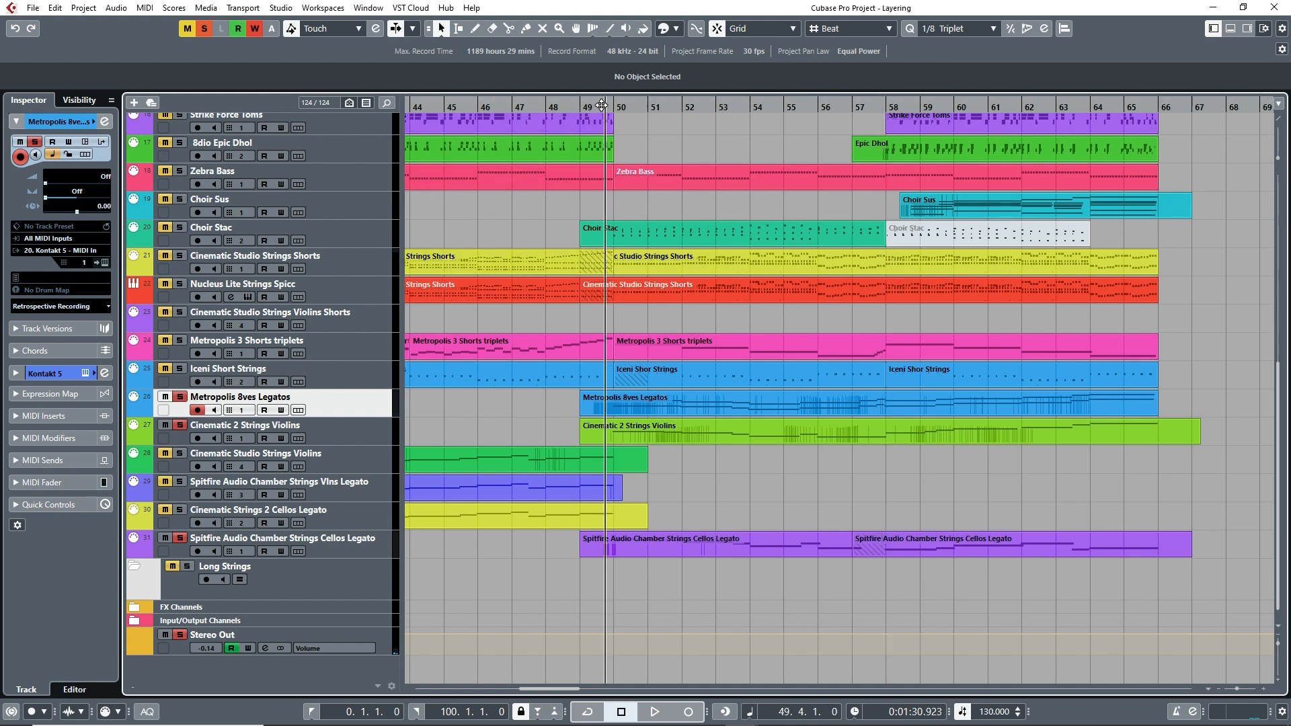
pyautogui.press('space')
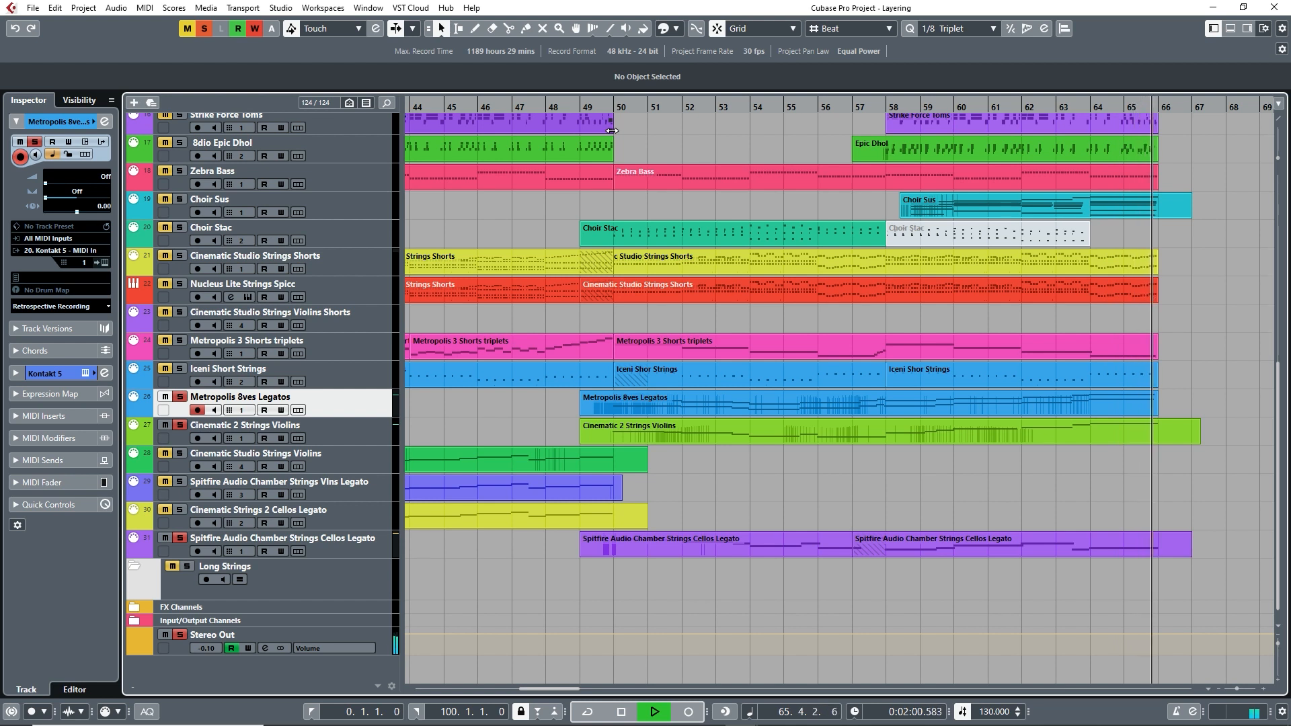
pyautogui.press('space')
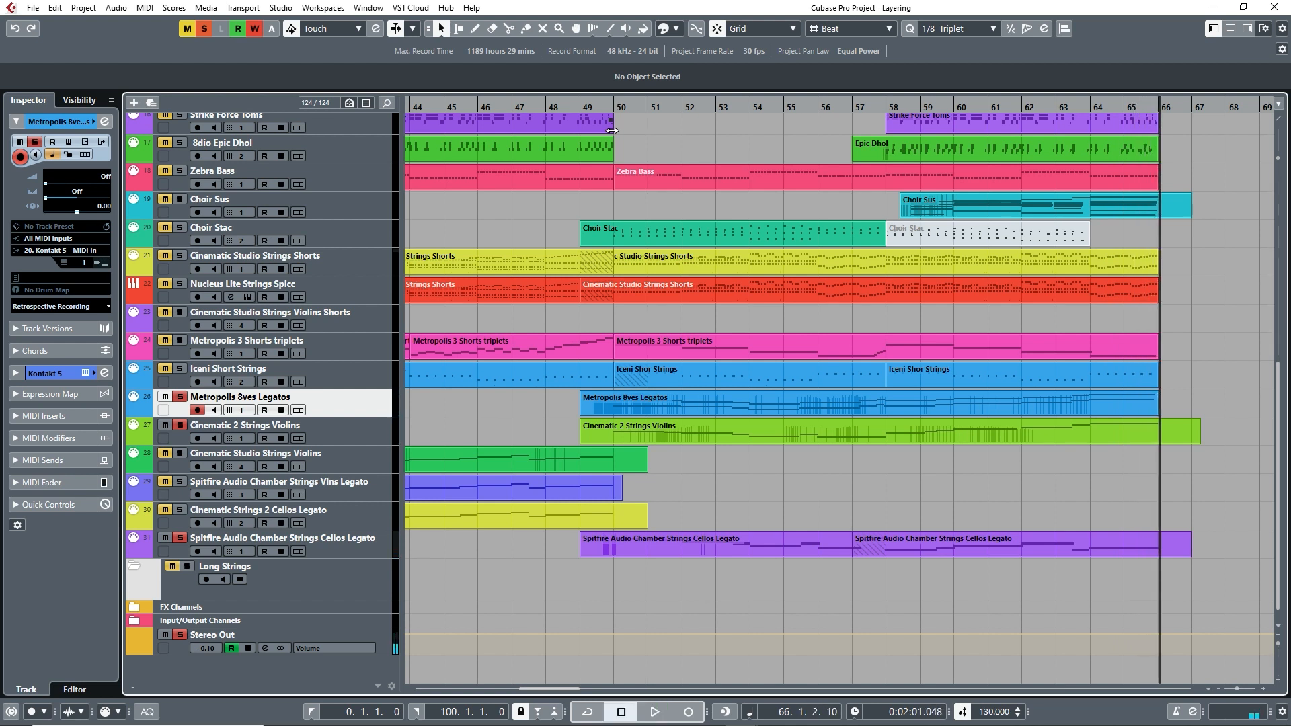
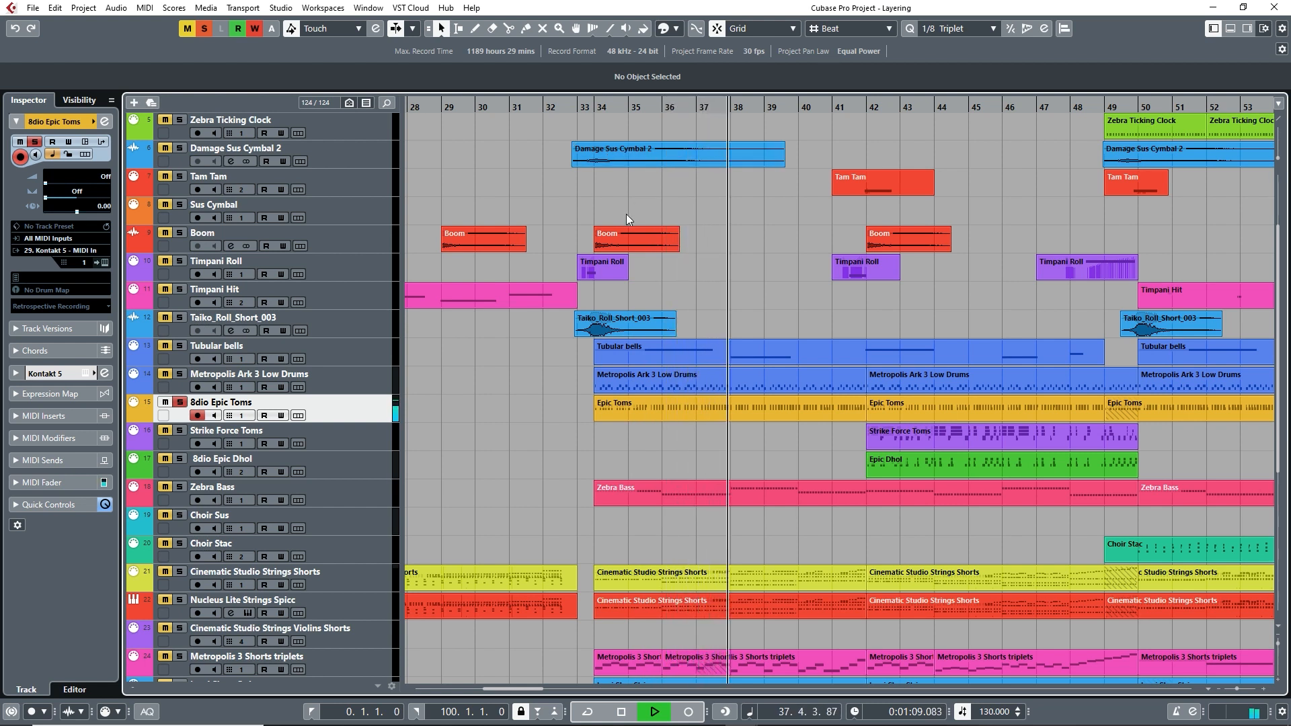
# - Stop the 8dio Epic Toms audition, add Metropolis Ark 3 Low Drums to the solo and play both from bar 34 to 38
pyautogui.press('space')
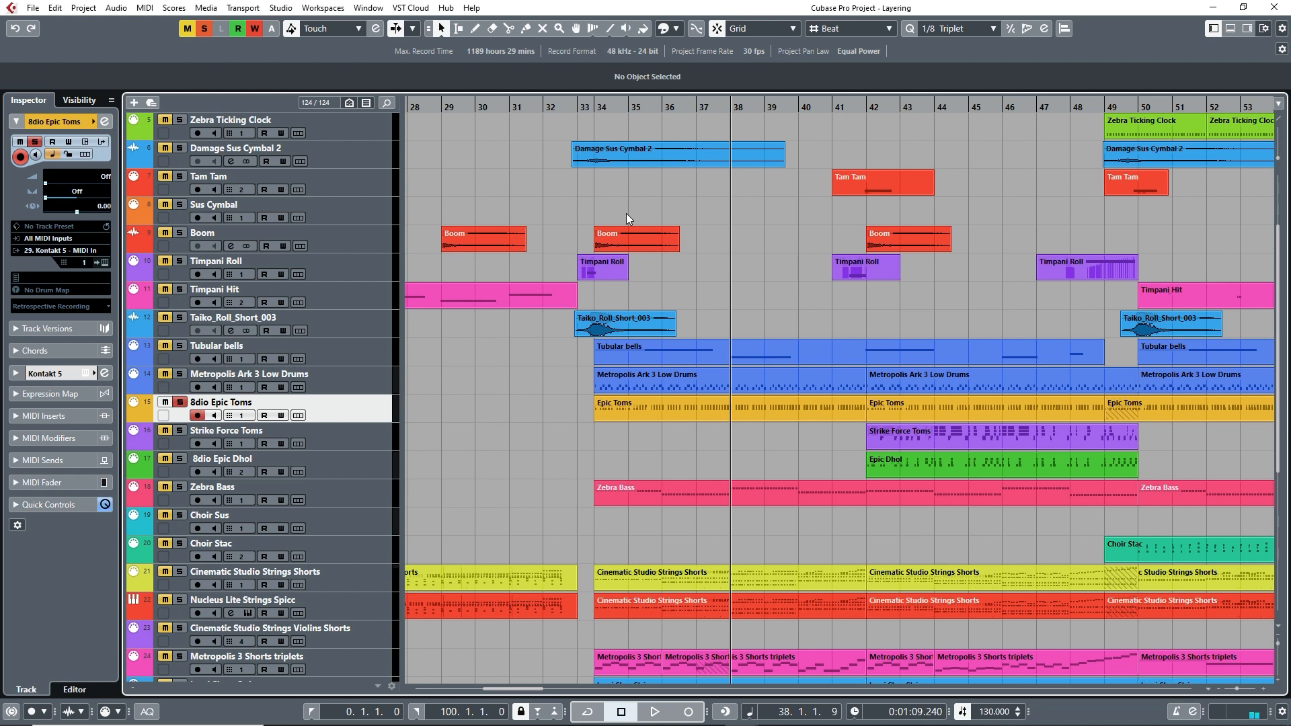
pyautogui.click(593, 109)
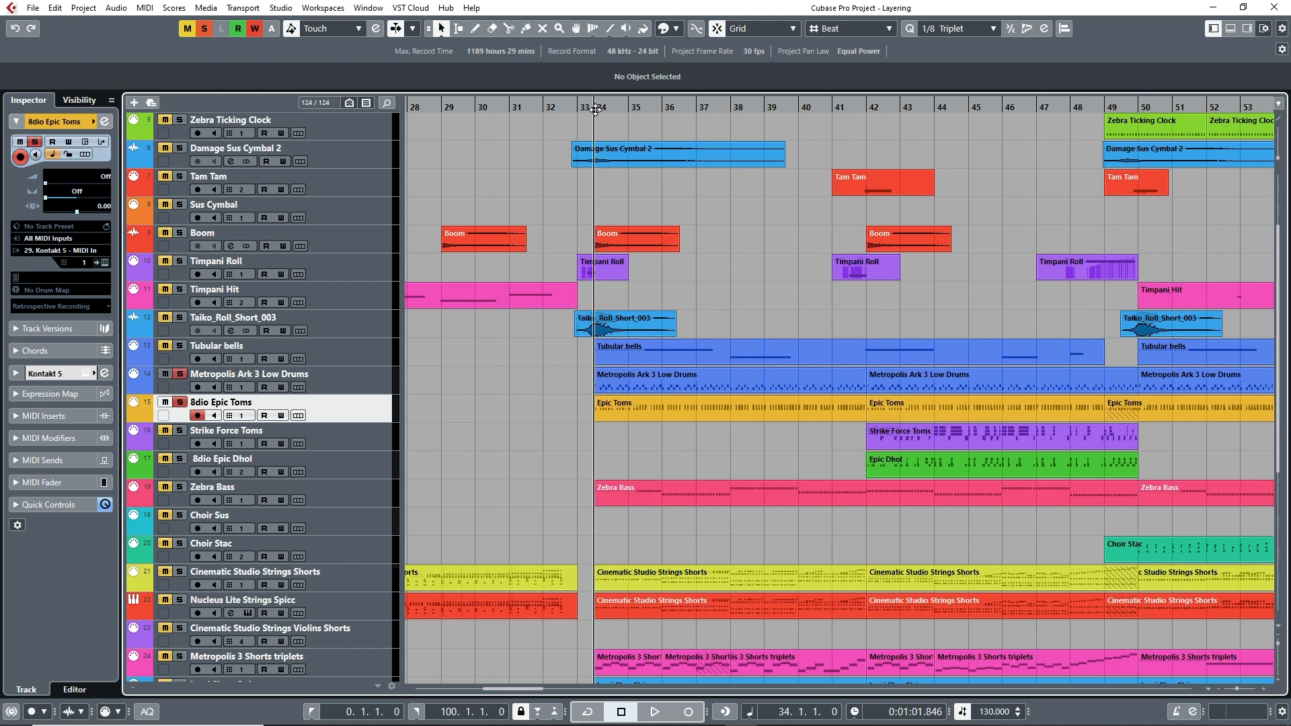
pyautogui.press('space')
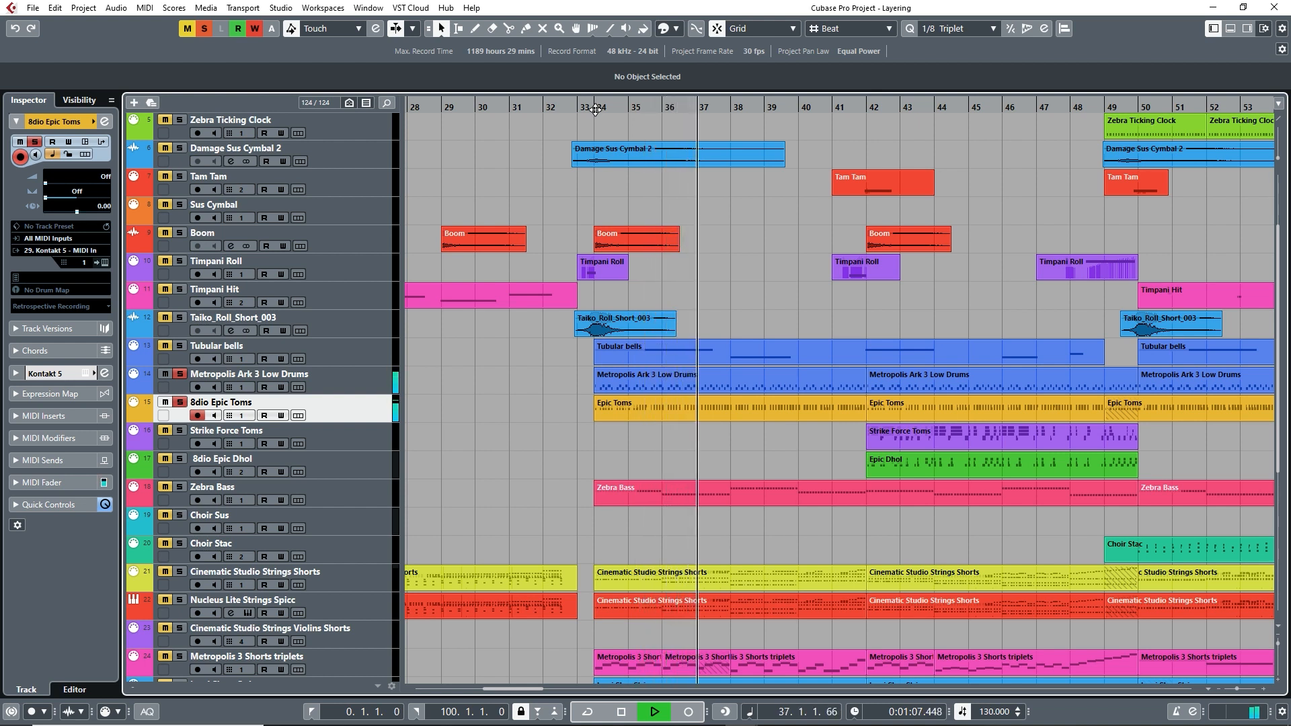
pyautogui.press('space')
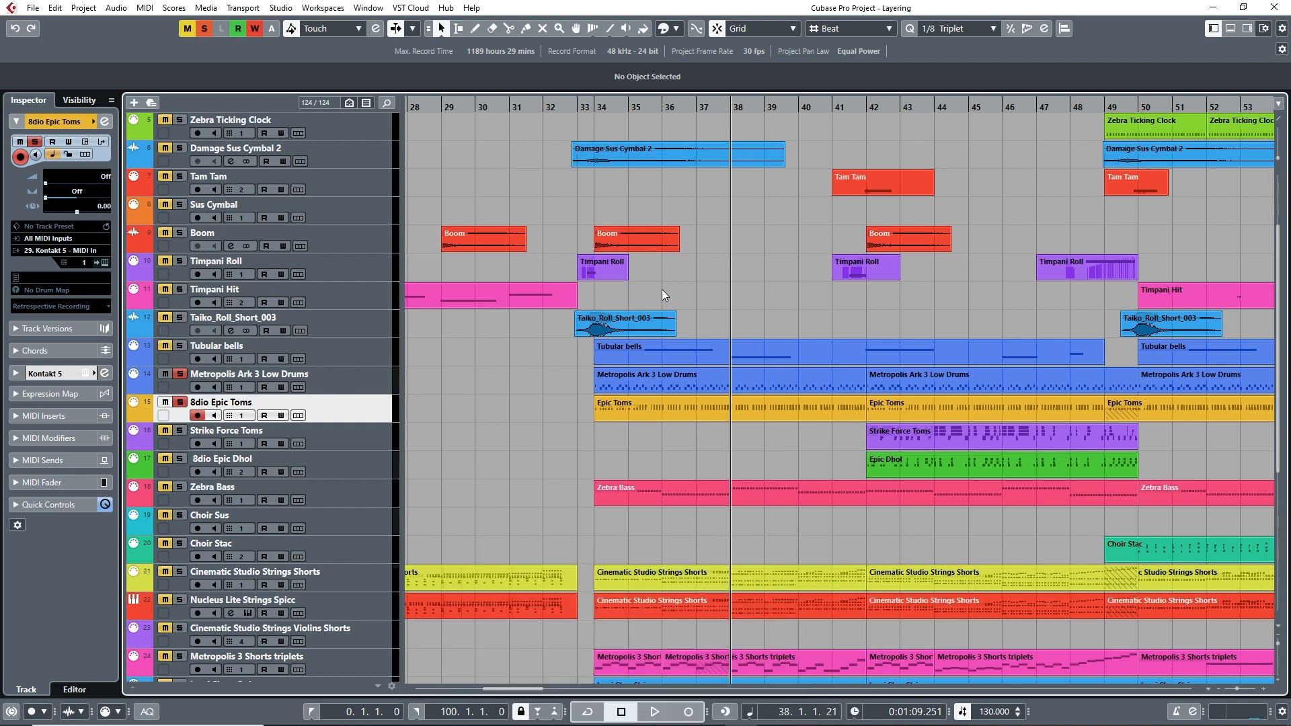
# - Switch the solo to the Strike Force Toms track and play it from bar 42 to about bar 46
pyautogui.hscroll(10, 612, 358)
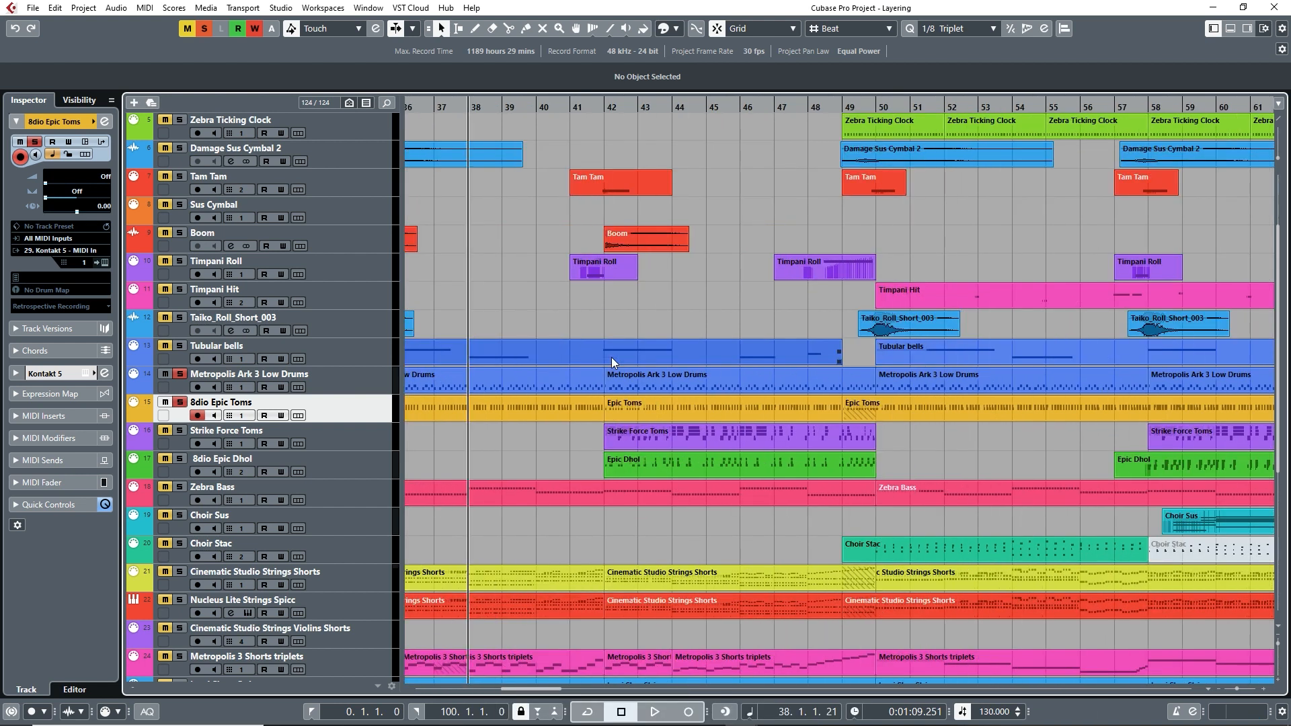
pyautogui.hscroll(-3, 533, 418)
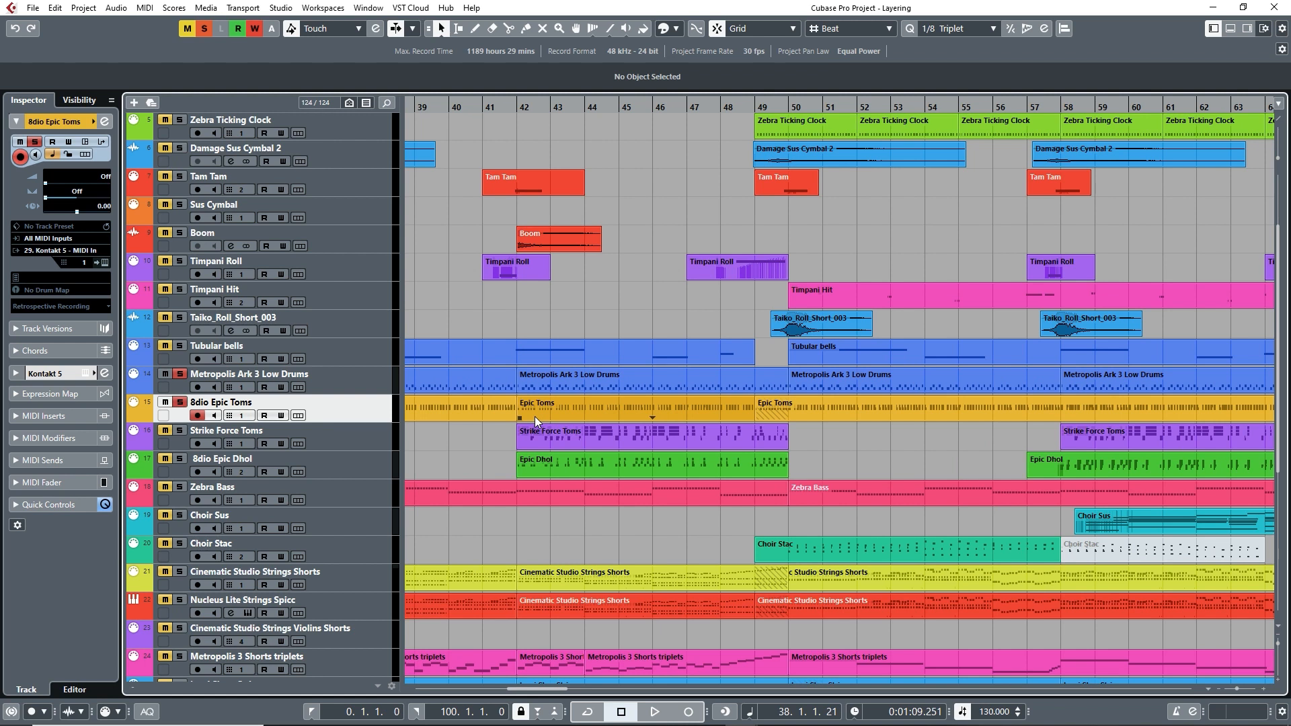
pyautogui.press('space')
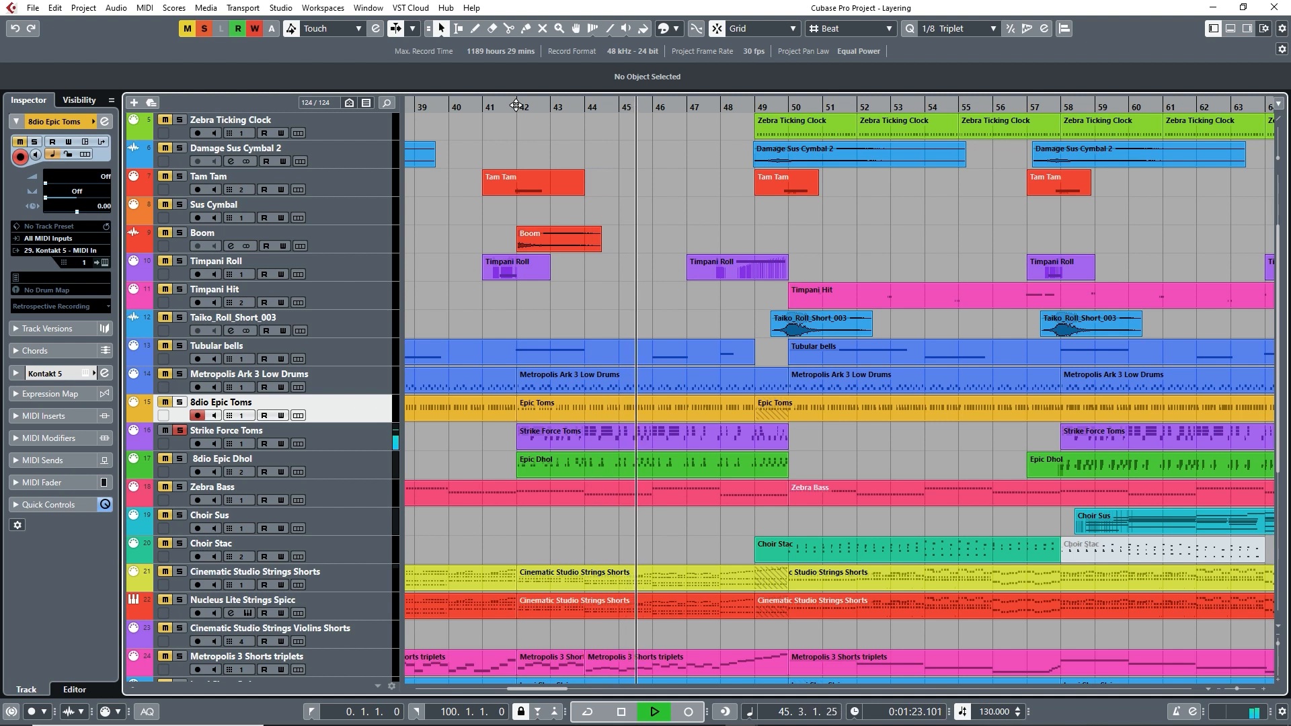
pyautogui.press('space')
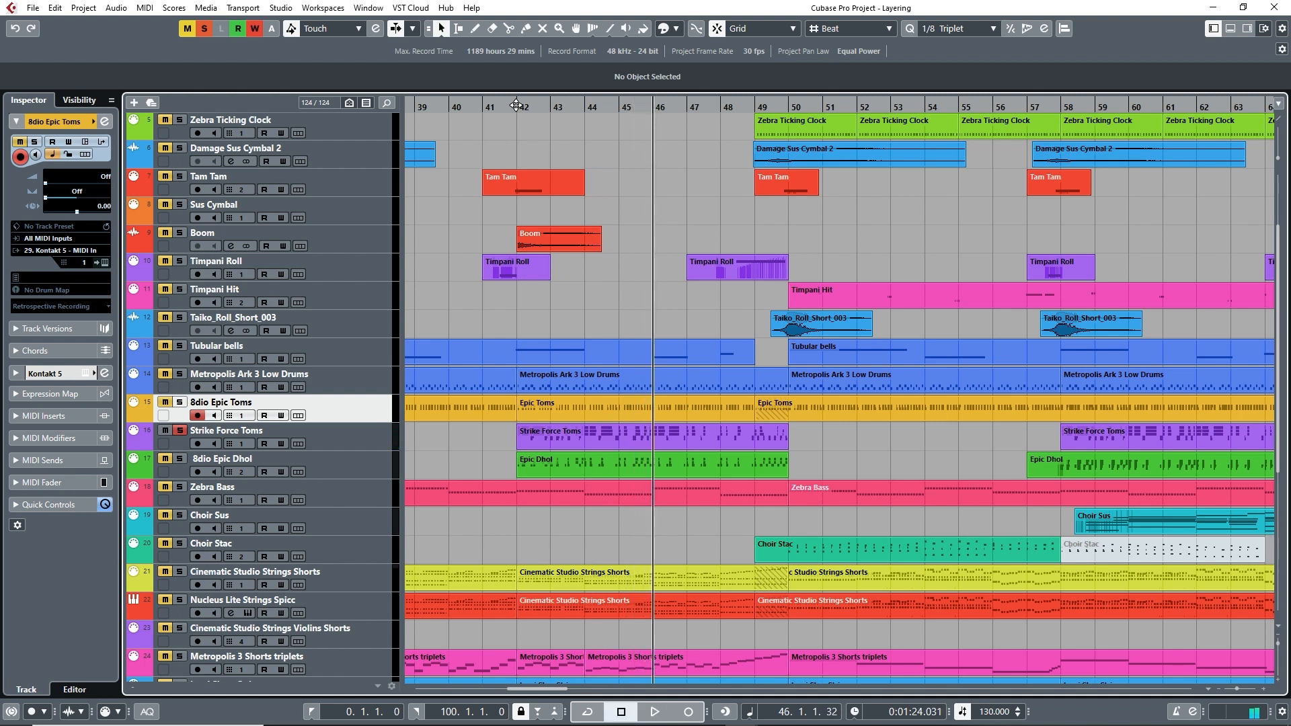
# - Clear the Strike Force Toms solo and inspect the dhol_mallet_mw patch of the 8dio Epic Dhol track in Kontakt
pyautogui.click(180, 431)
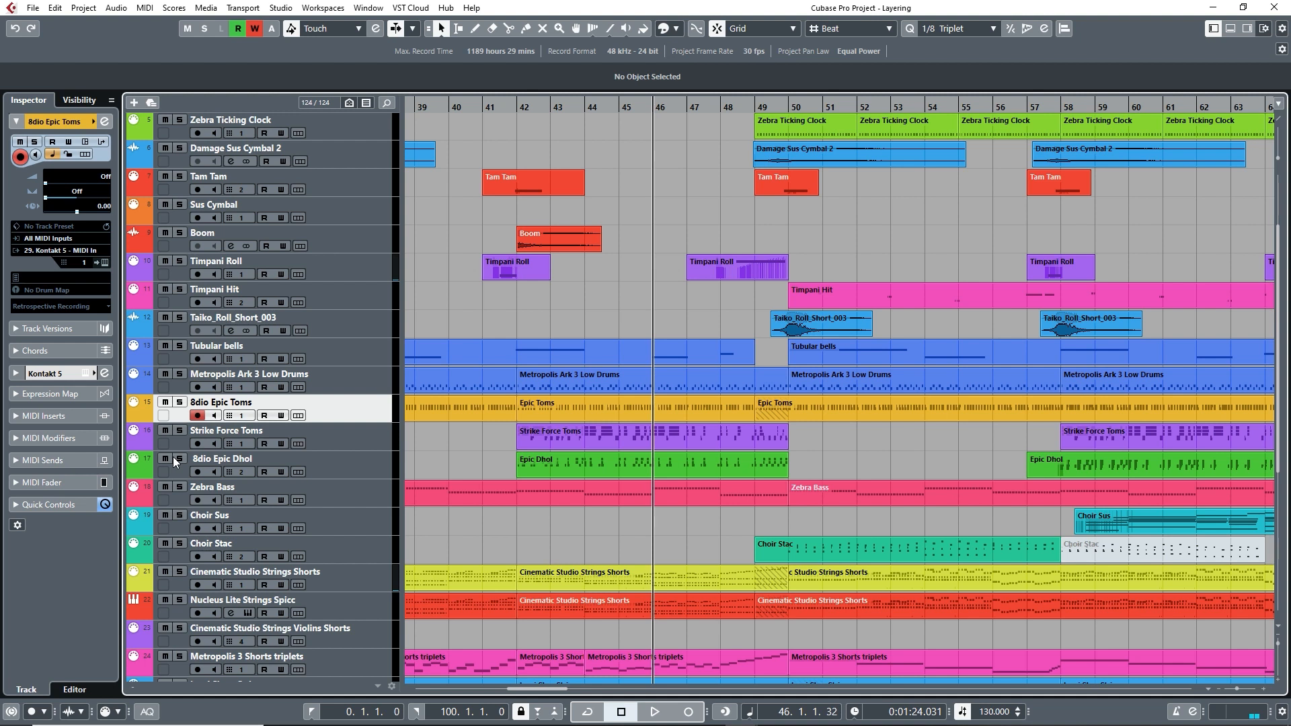
pyautogui.press('e')
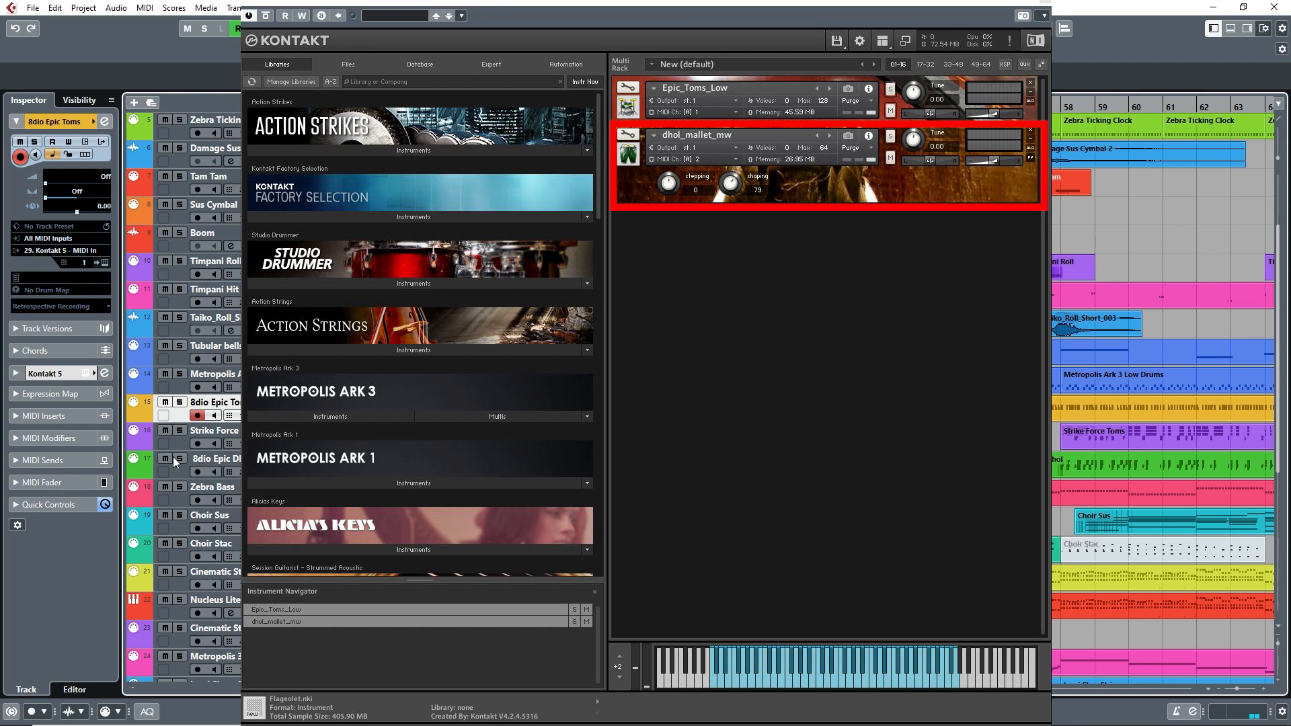
pyautogui.press('e')
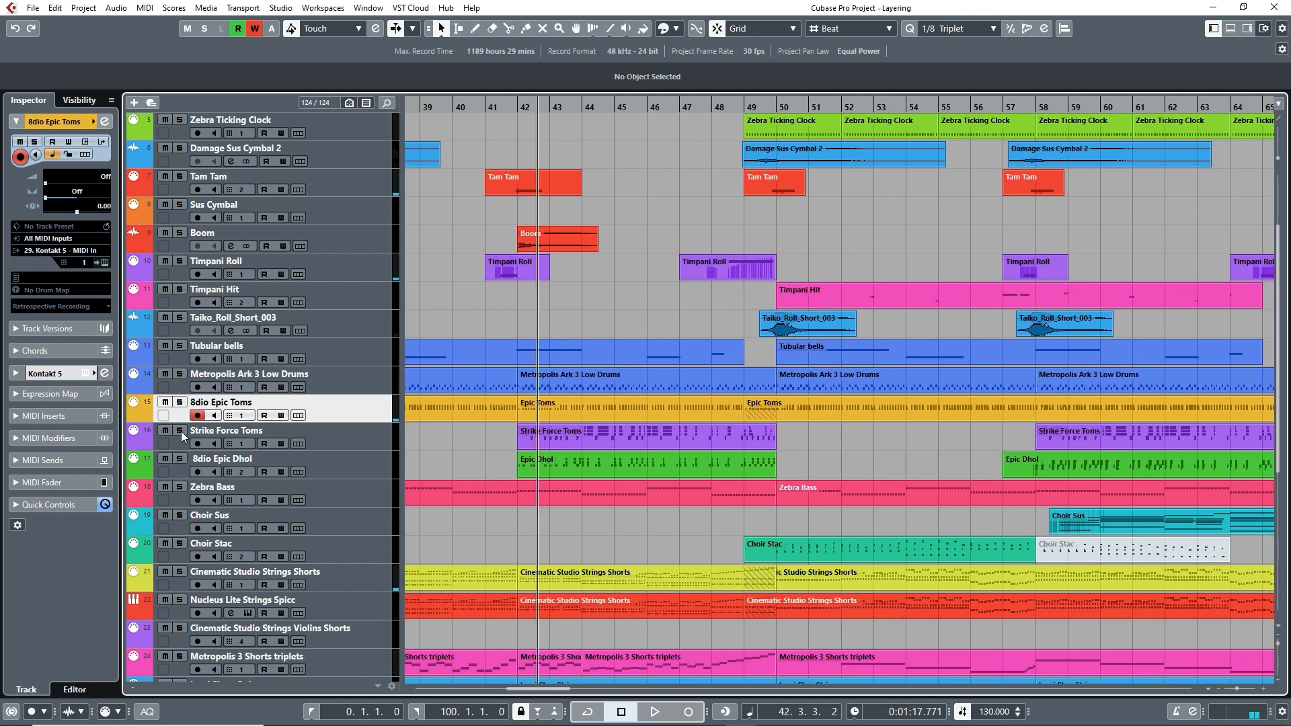
# - Solo the Strike Force Toms track, add the 8dio Epic Dhol track, and play the percussion from bar 42 to bar 50
pyautogui.click(180, 431)
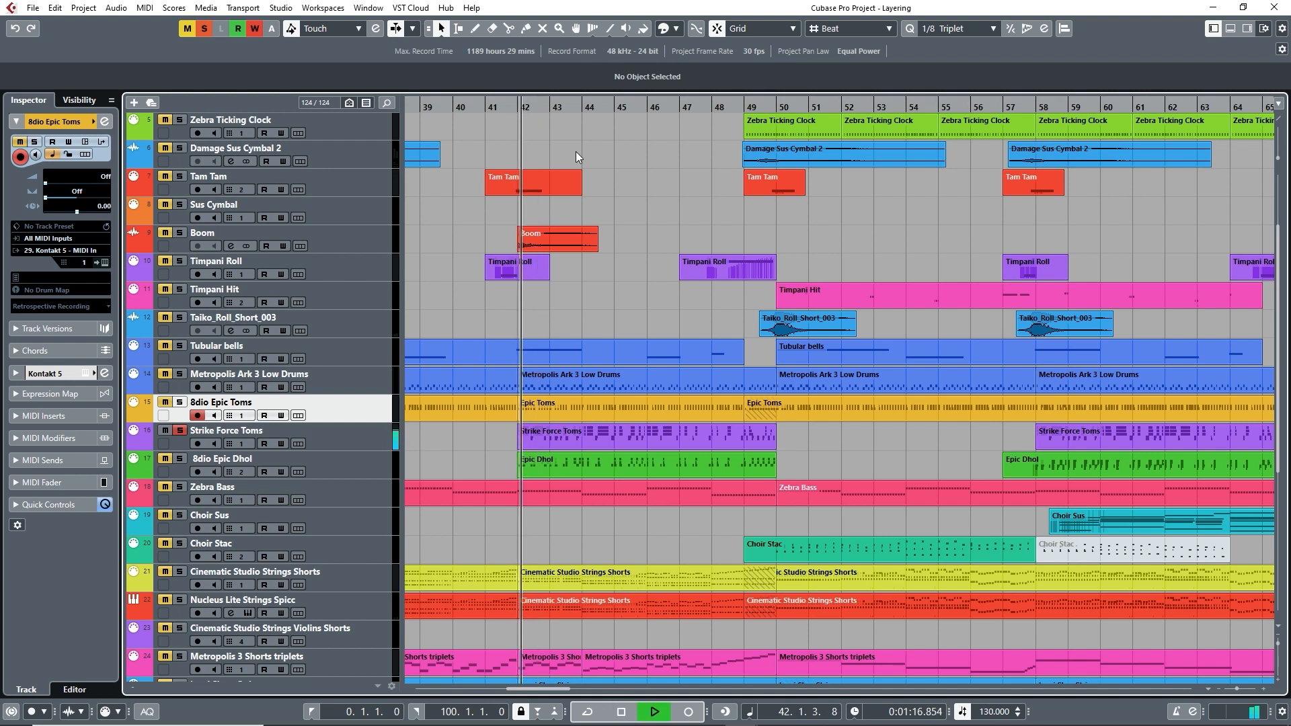
pyautogui.press('space')
pyautogui.click(369, 438)
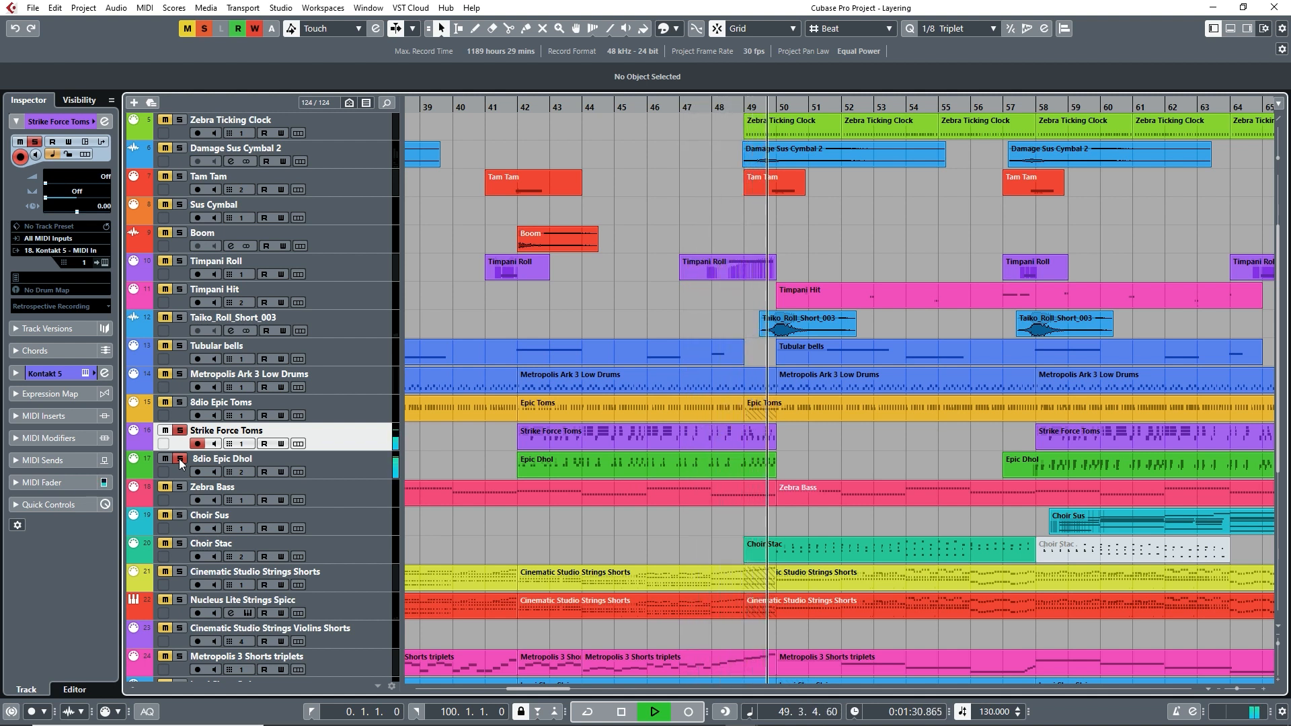
pyautogui.press('space')
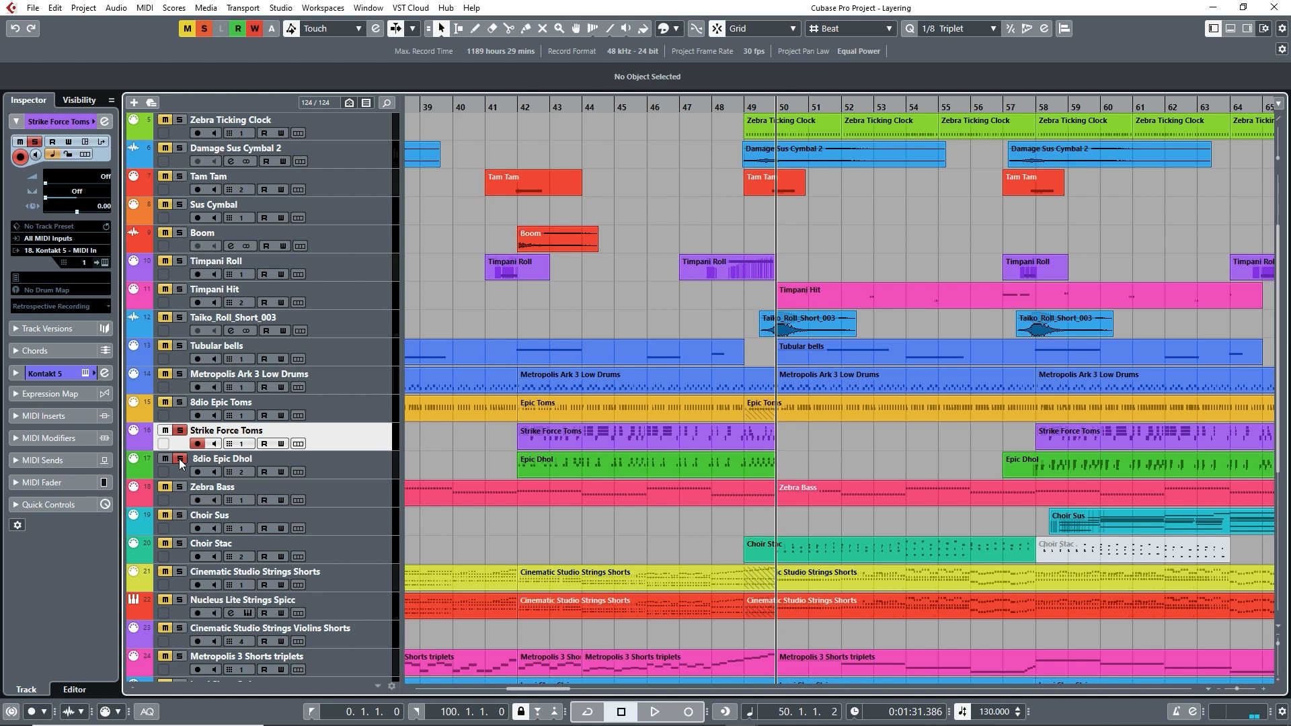
# - Clear the Strike Force Toms and 8dio Epic Dhol solos and start playing the full arrangement from just before bar 1
pyautogui.click(180, 430)
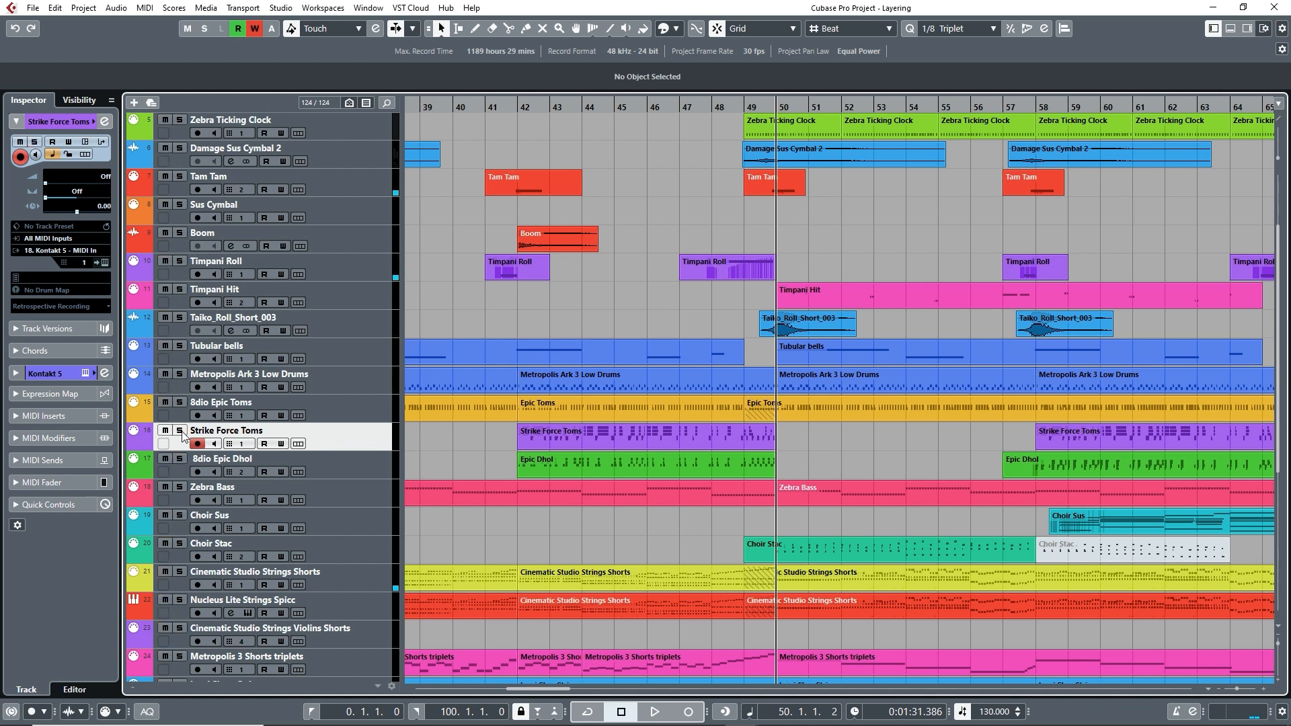
pyautogui.press('g')
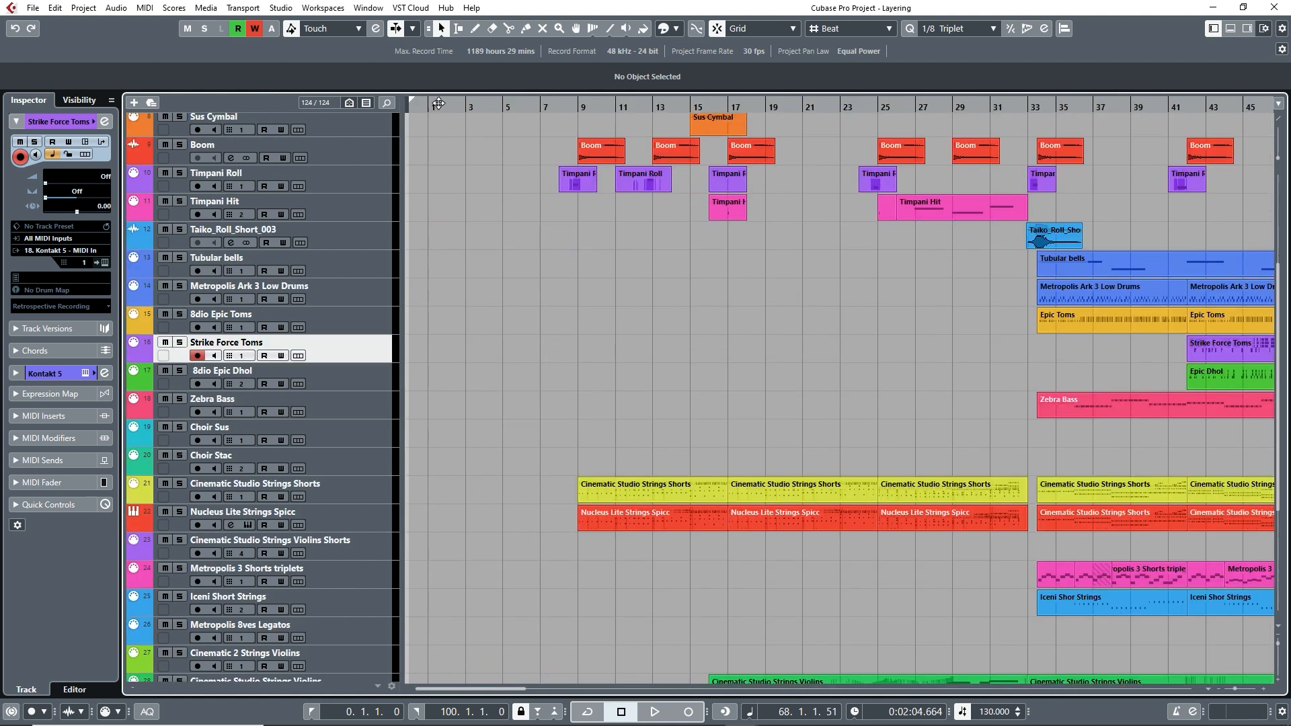
pyautogui.click(422, 106)
pyautogui.scroll(4, 455, 229)
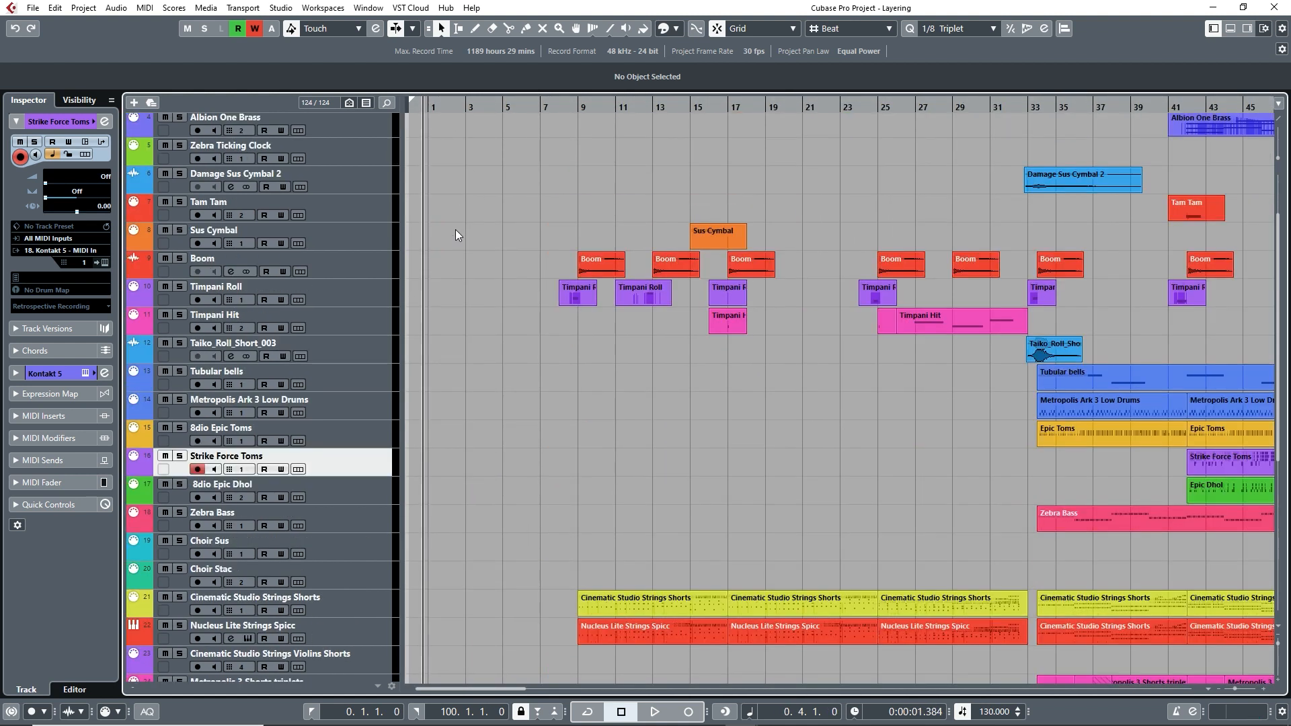
pyautogui.press('space')
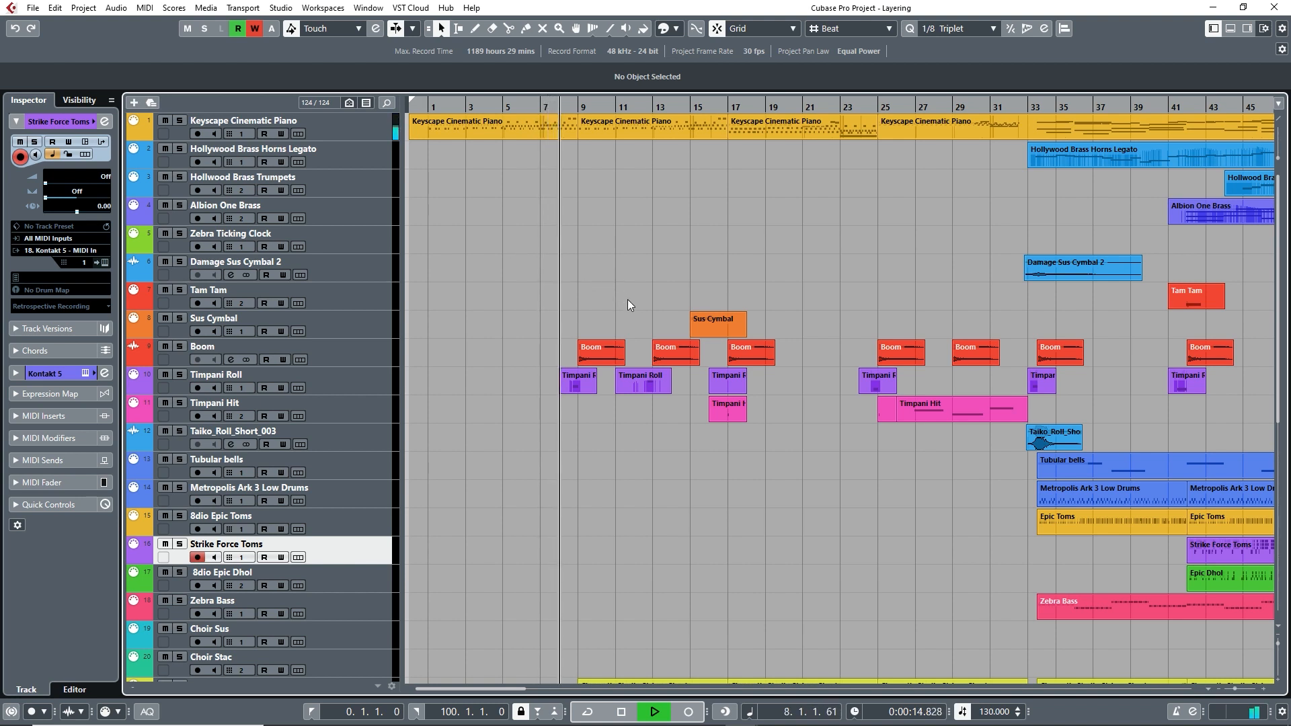
# - Follow the full arrangement's playback through about bar 62, examining how the piano, brass, percussion, choir and string tracks layer together
pyautogui.scroll(-4, 628, 299)
pyautogui.scroll(-2, 628, 300)
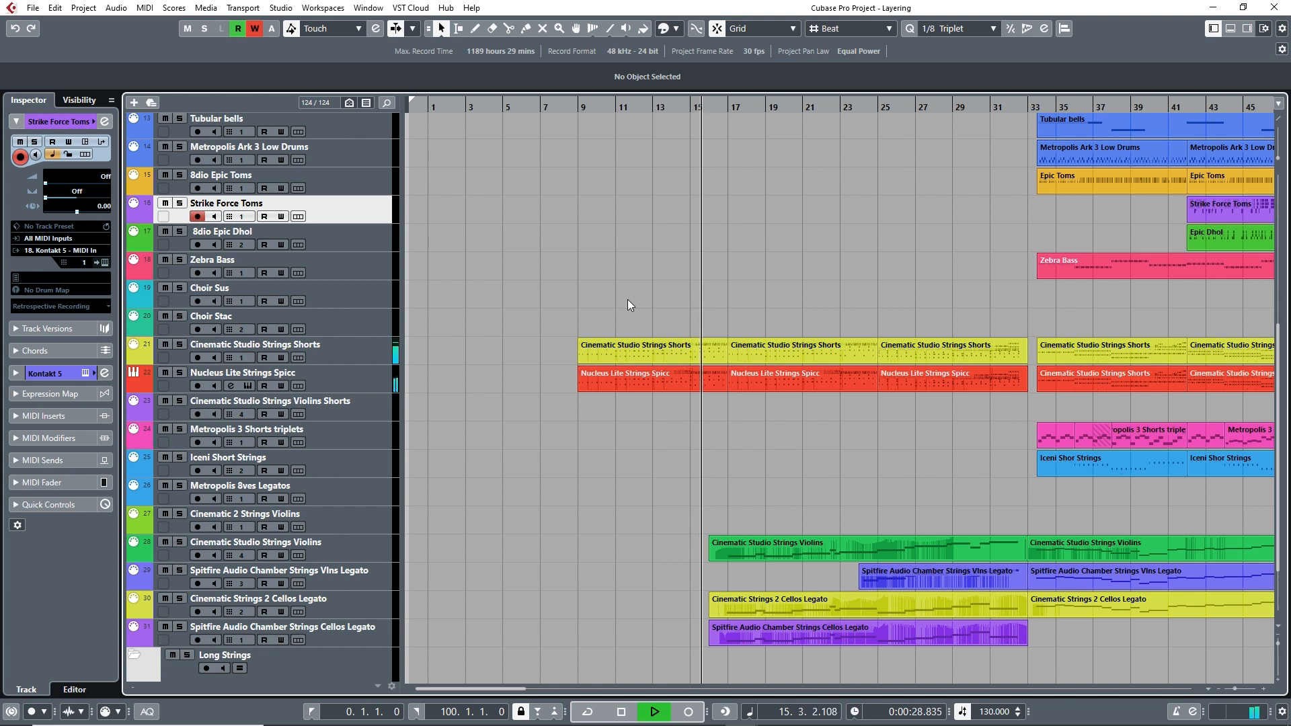
pyautogui.press('f')
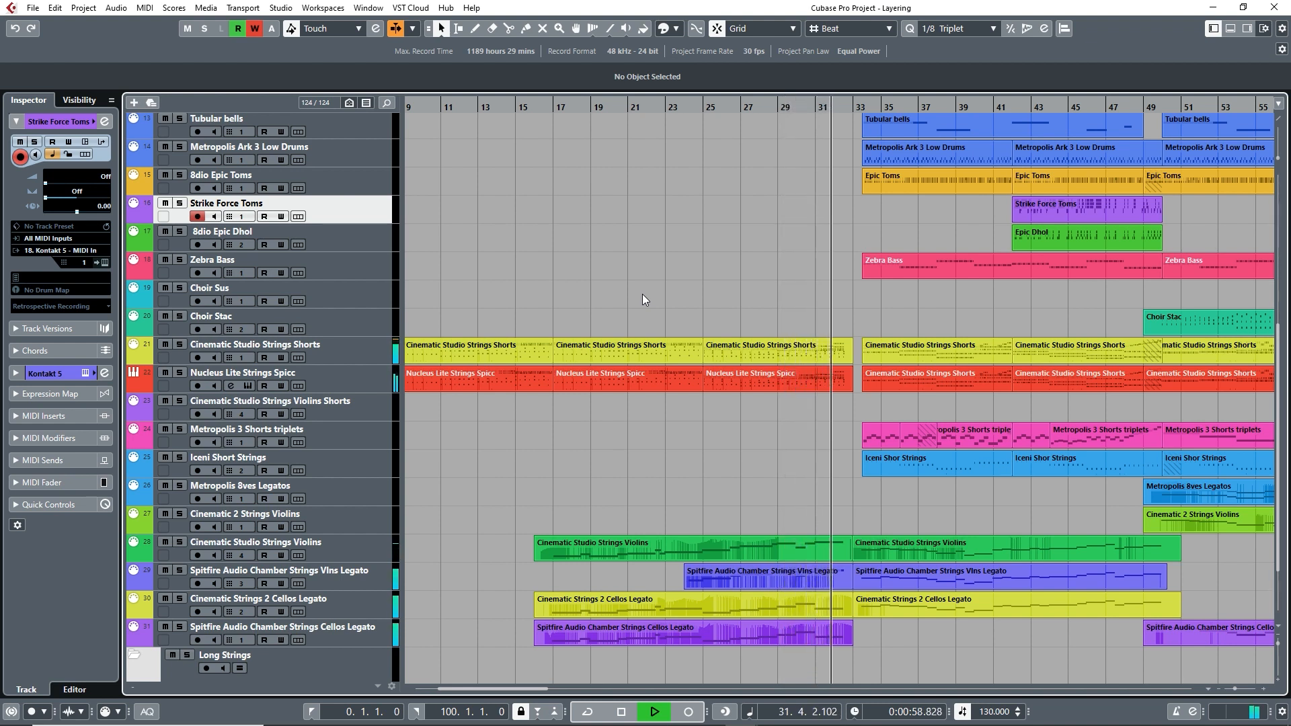
pyautogui.hscroll(10, 643, 300)
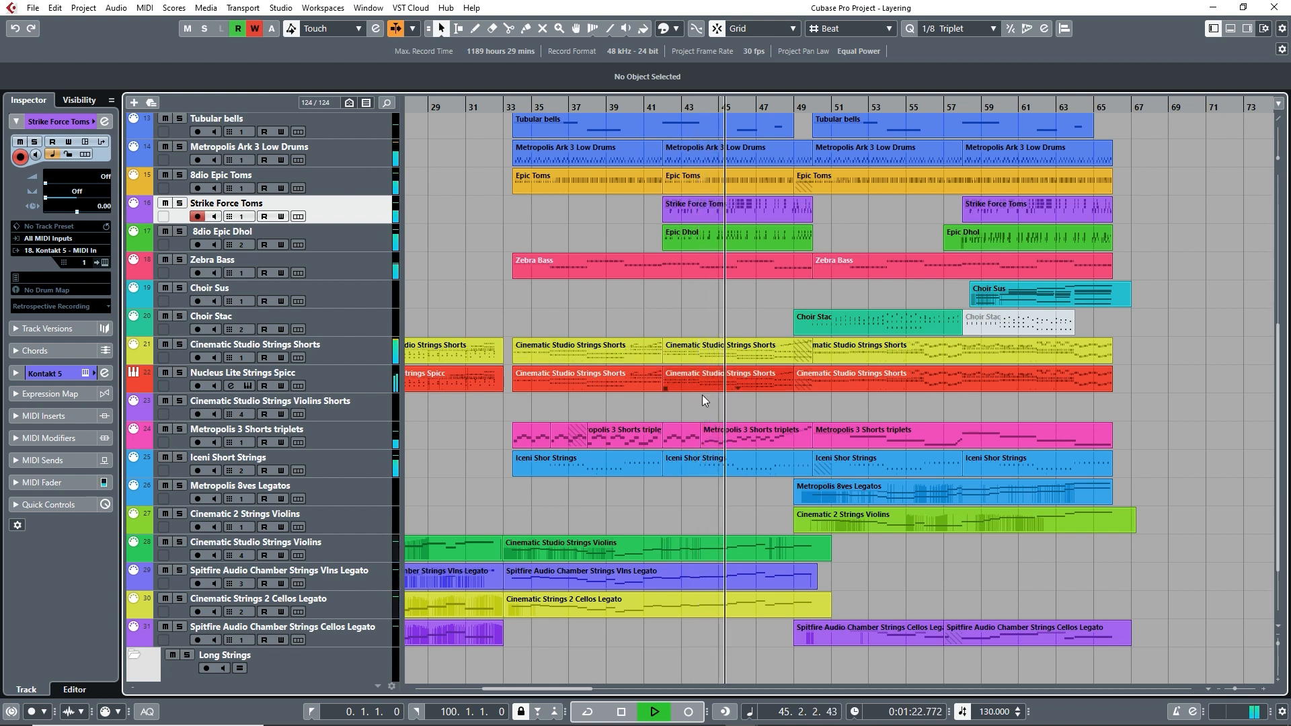
pyautogui.scroll(5, 721, 397)
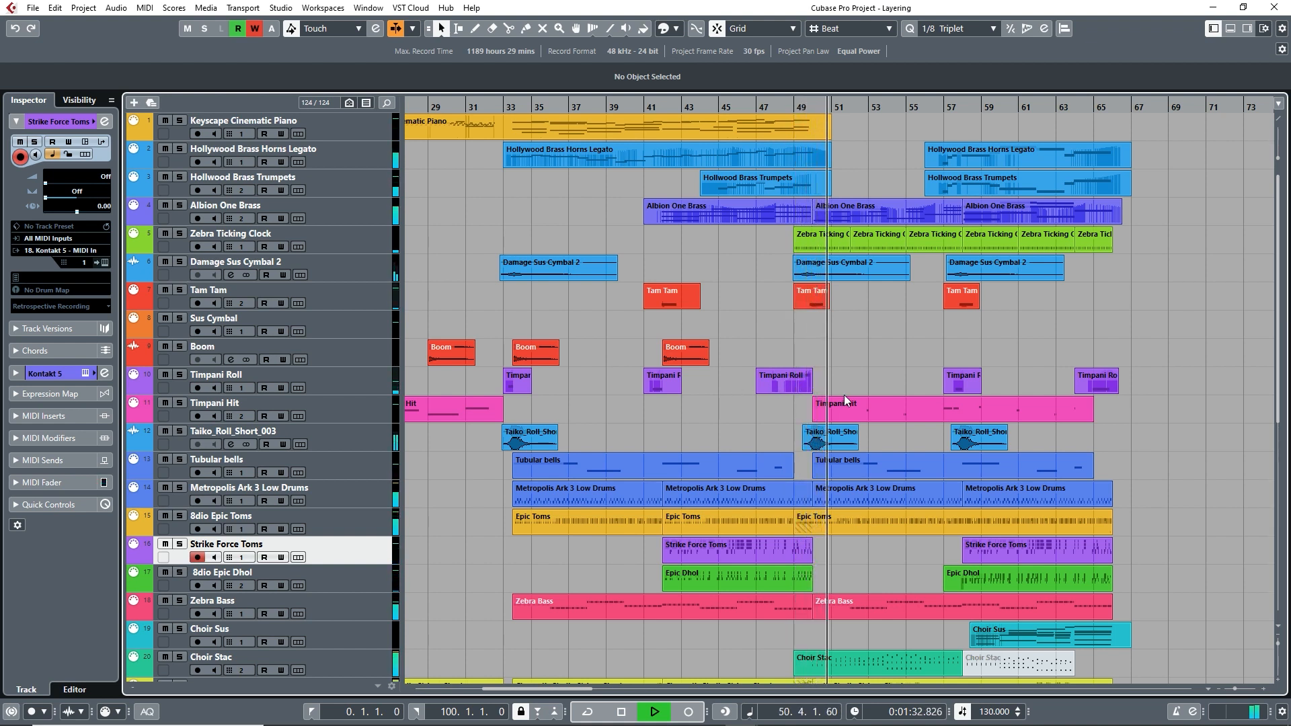
pyautogui.scroll(-4, 845, 394)
pyautogui.scroll(-2, 843, 395)
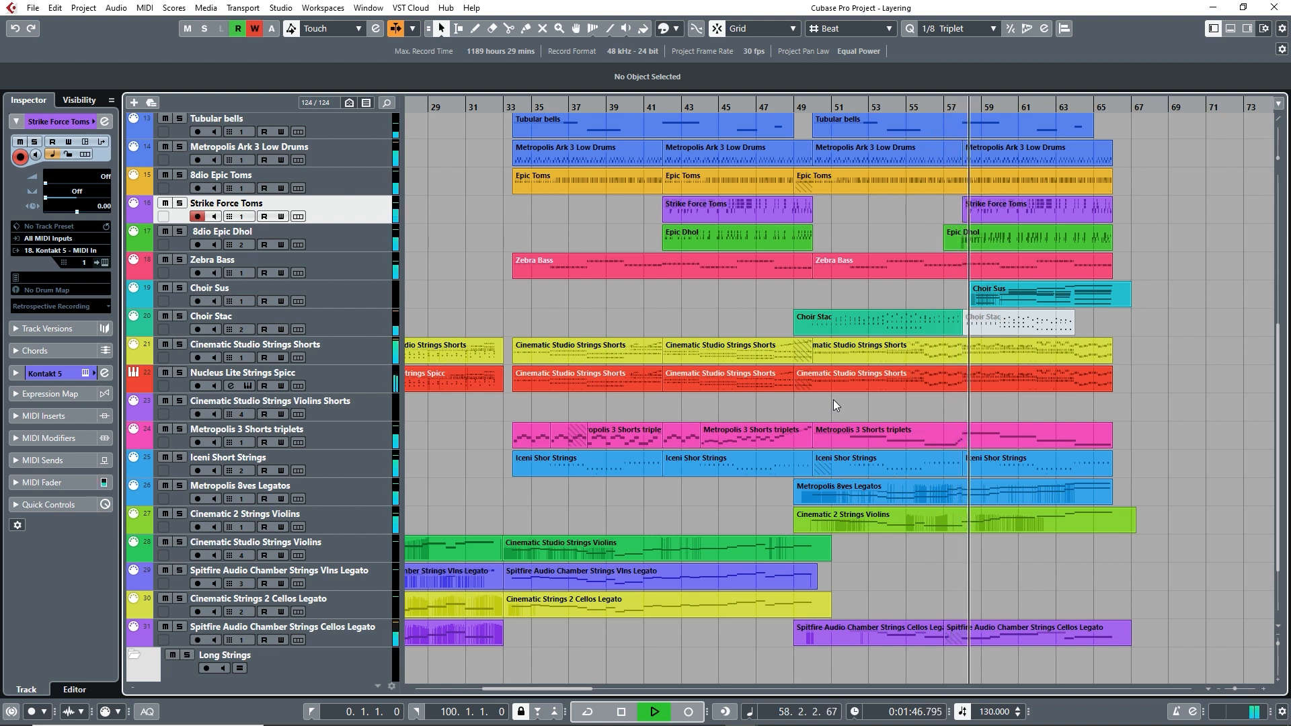
pyautogui.scroll(4, 833, 400)
pyautogui.scroll(2, 834, 400)
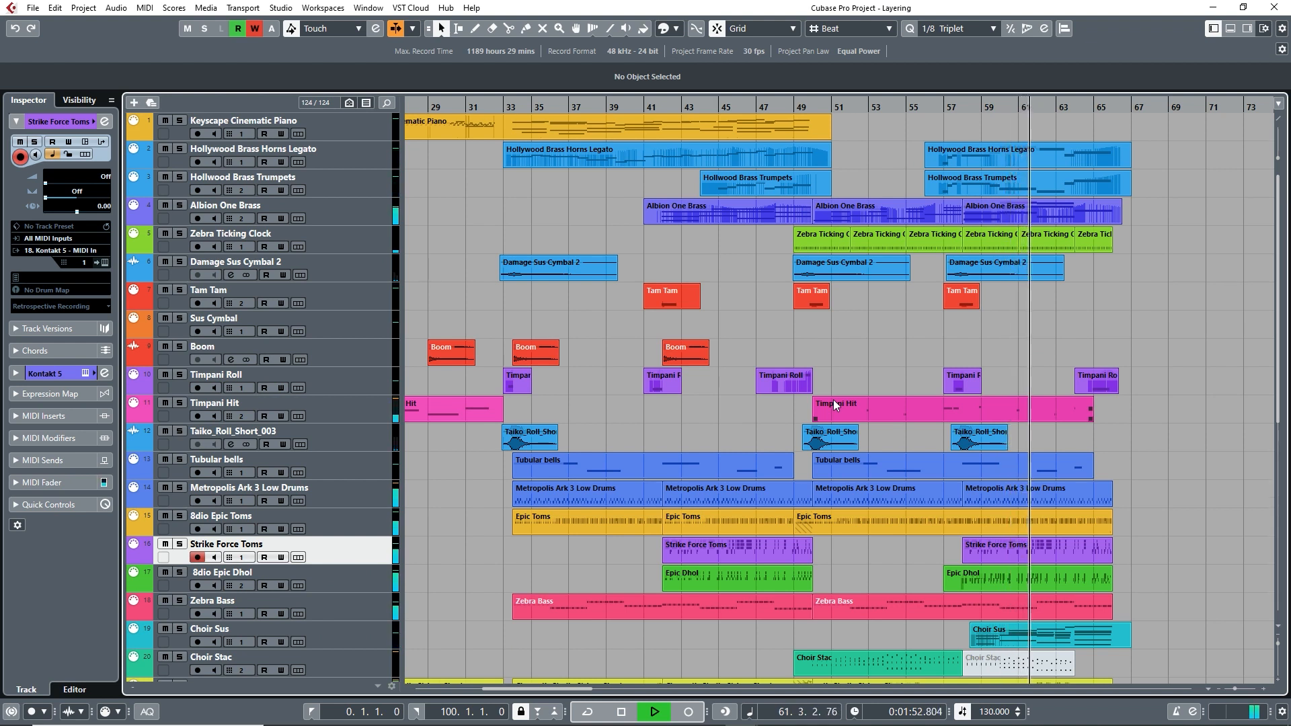
pyautogui.scroll(-4, 834, 404)
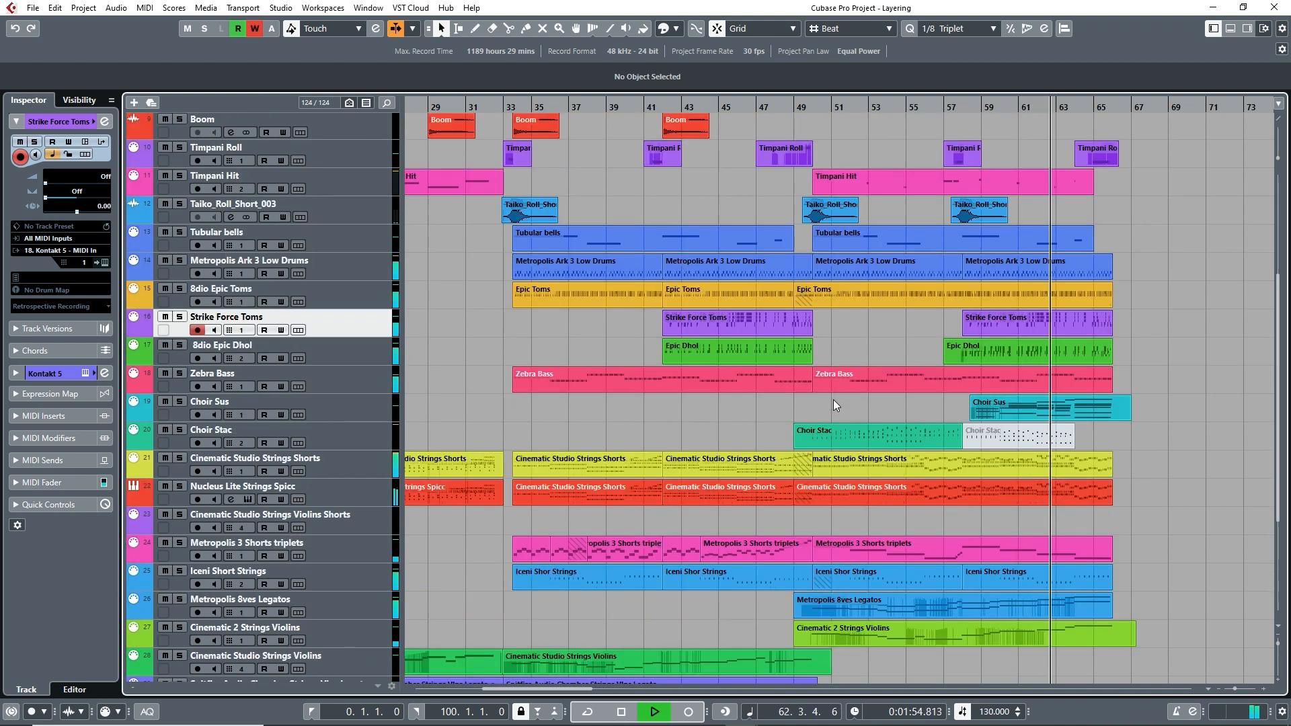